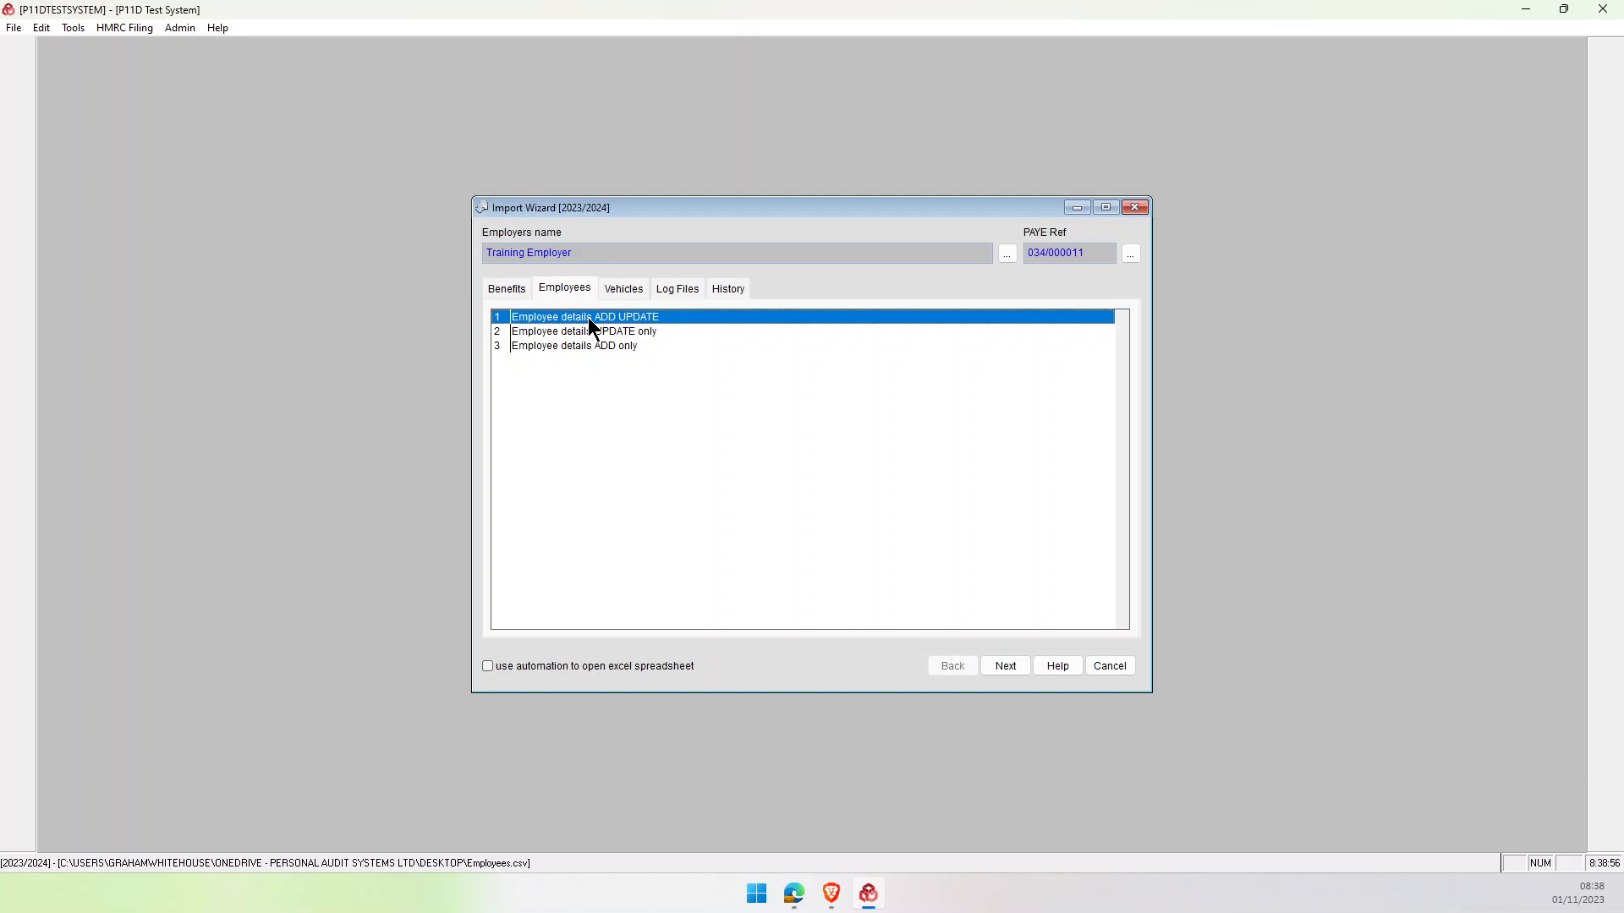
Choose the Employee details ADD UPDATE import and browse for its source file.
left_click(595, 330)
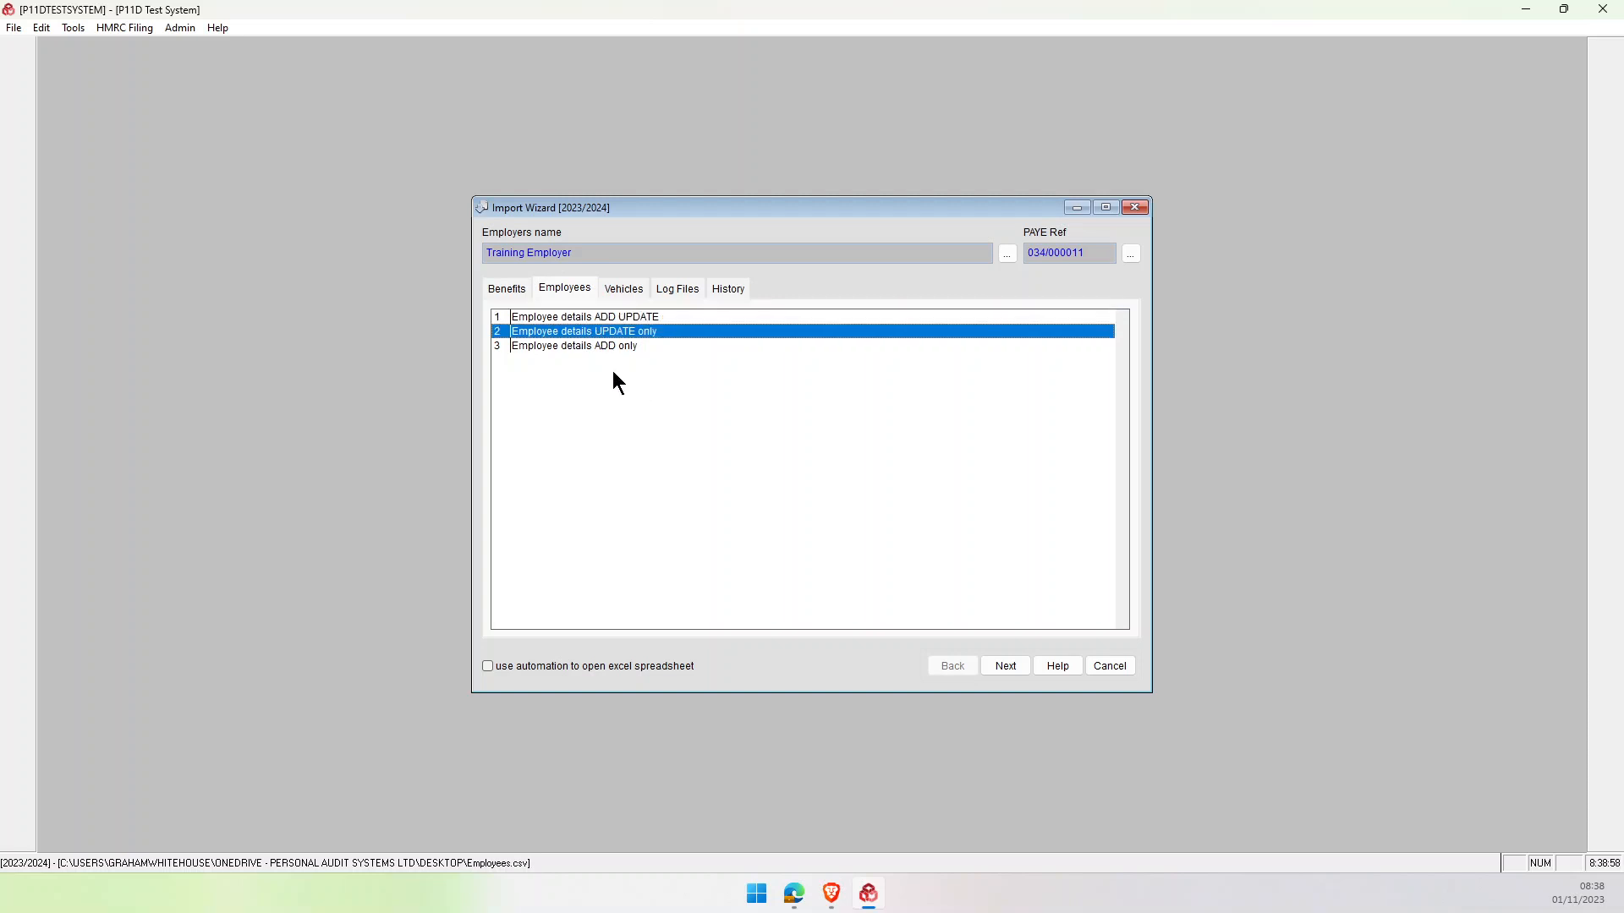
left_click(603, 346)
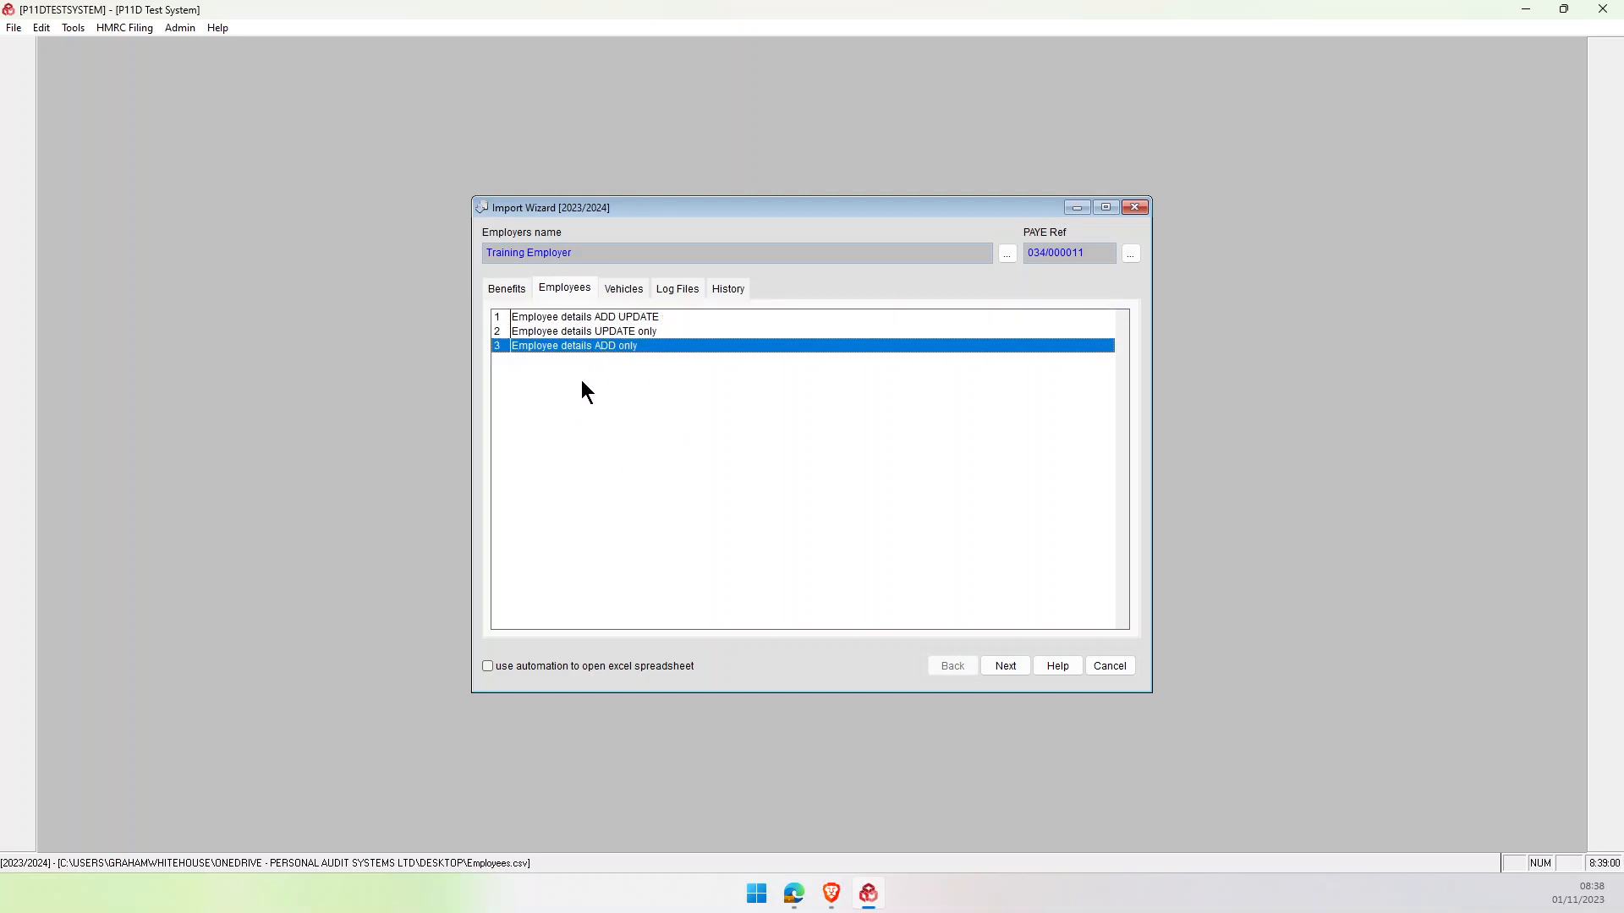
left_click(594, 315)
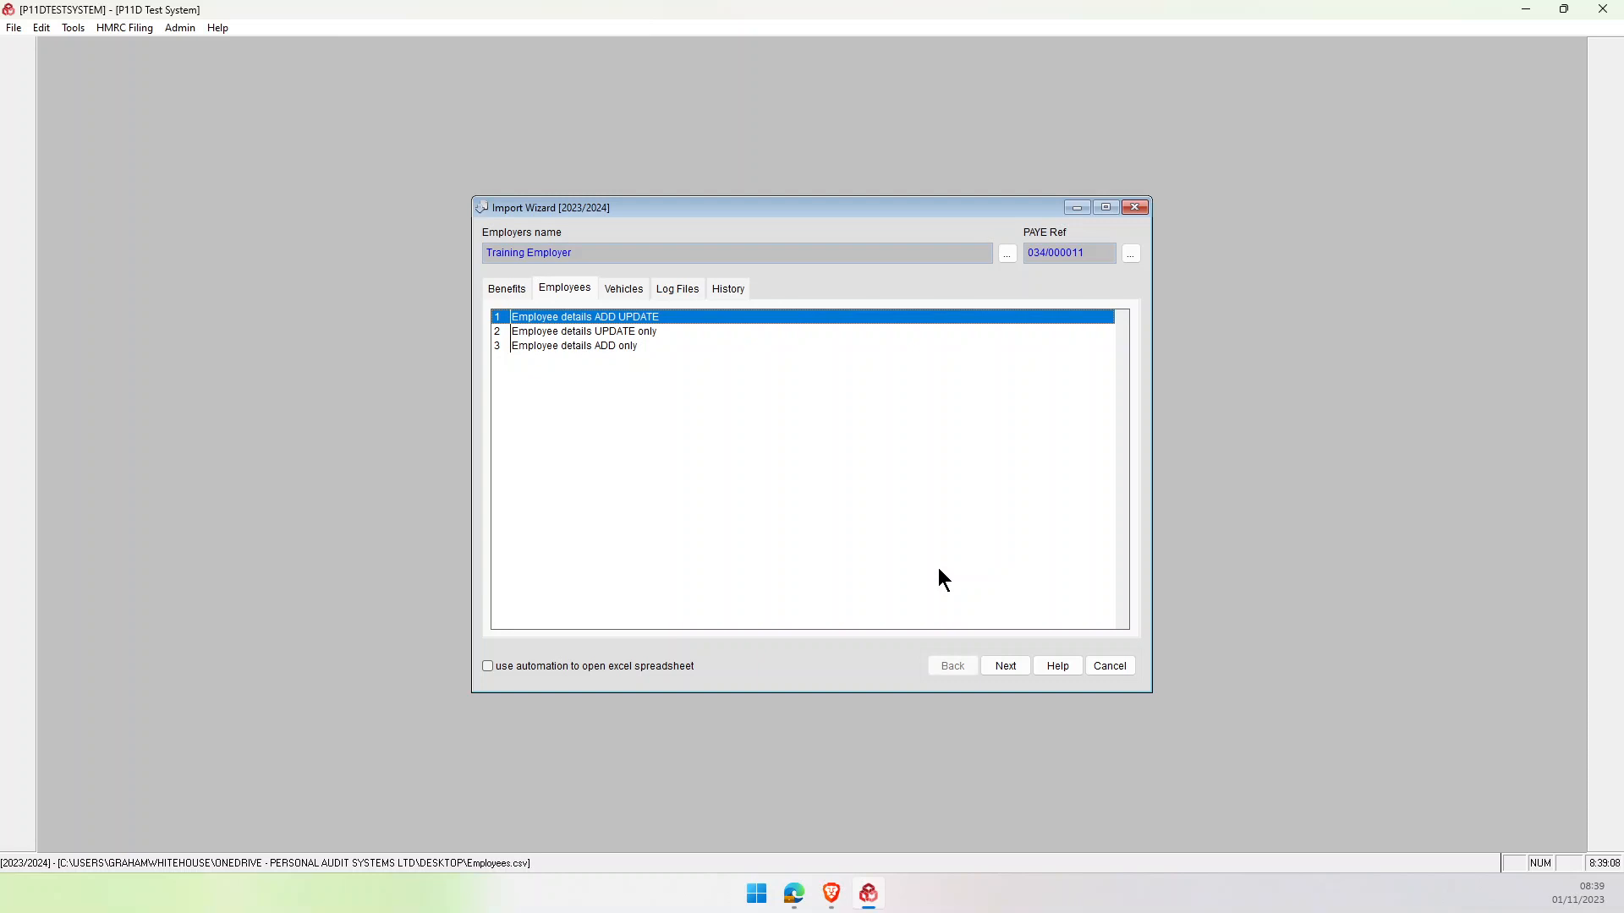
left_click(1004, 668)
left_click(497, 687)
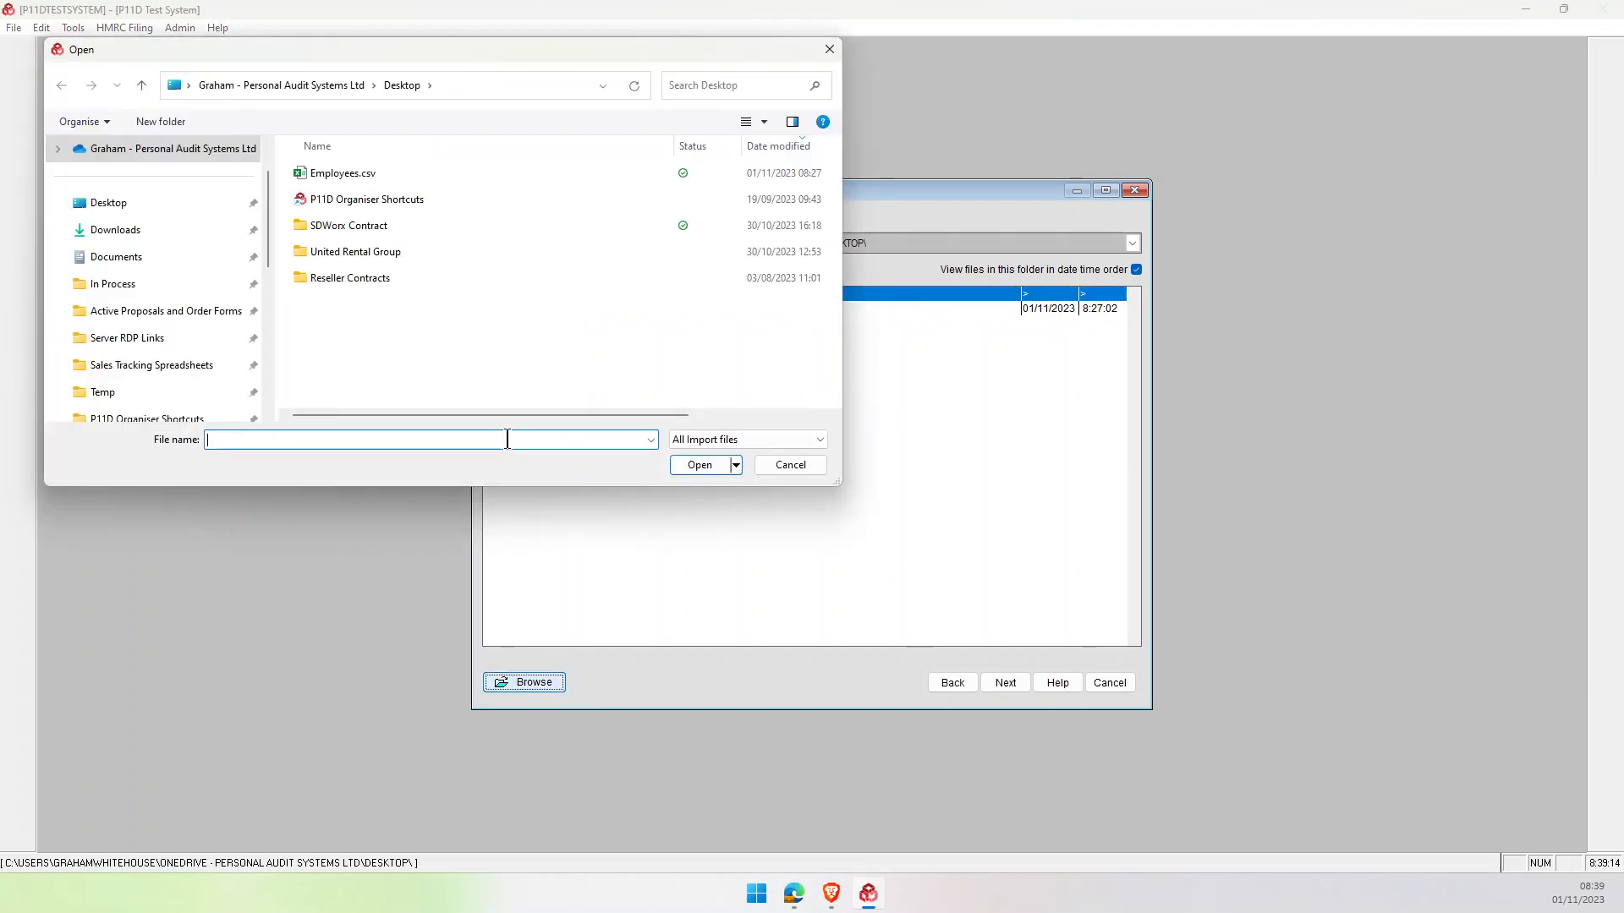
Open Employees.csv in Excel from the file browser and auto-fit the width of all its columns.
left_click(356, 177)
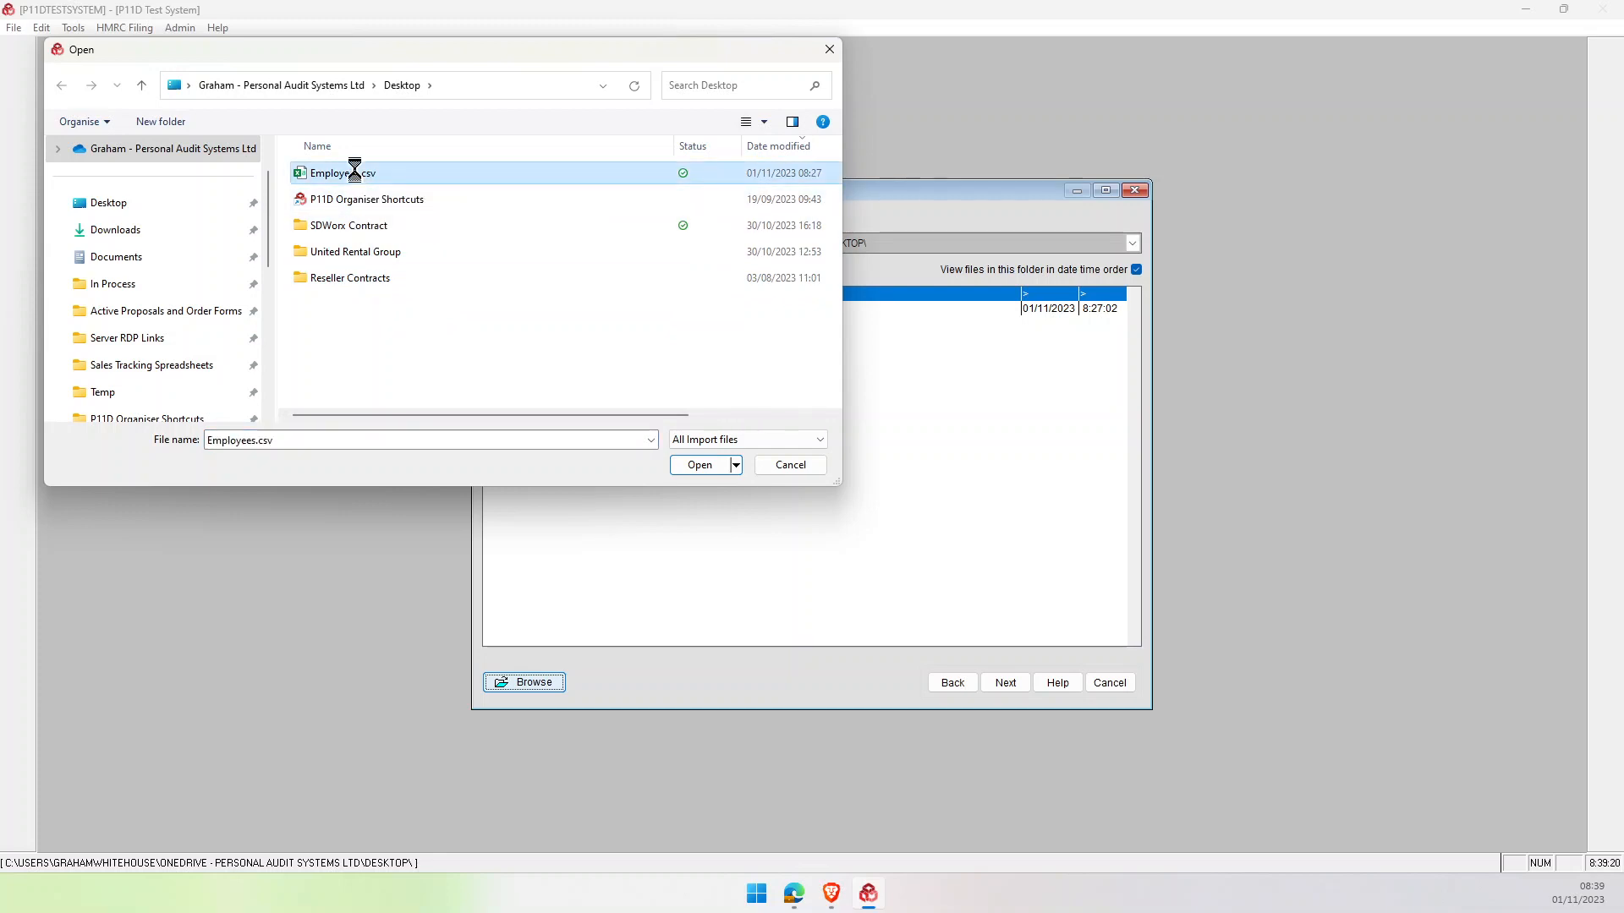
right_click(356, 173)
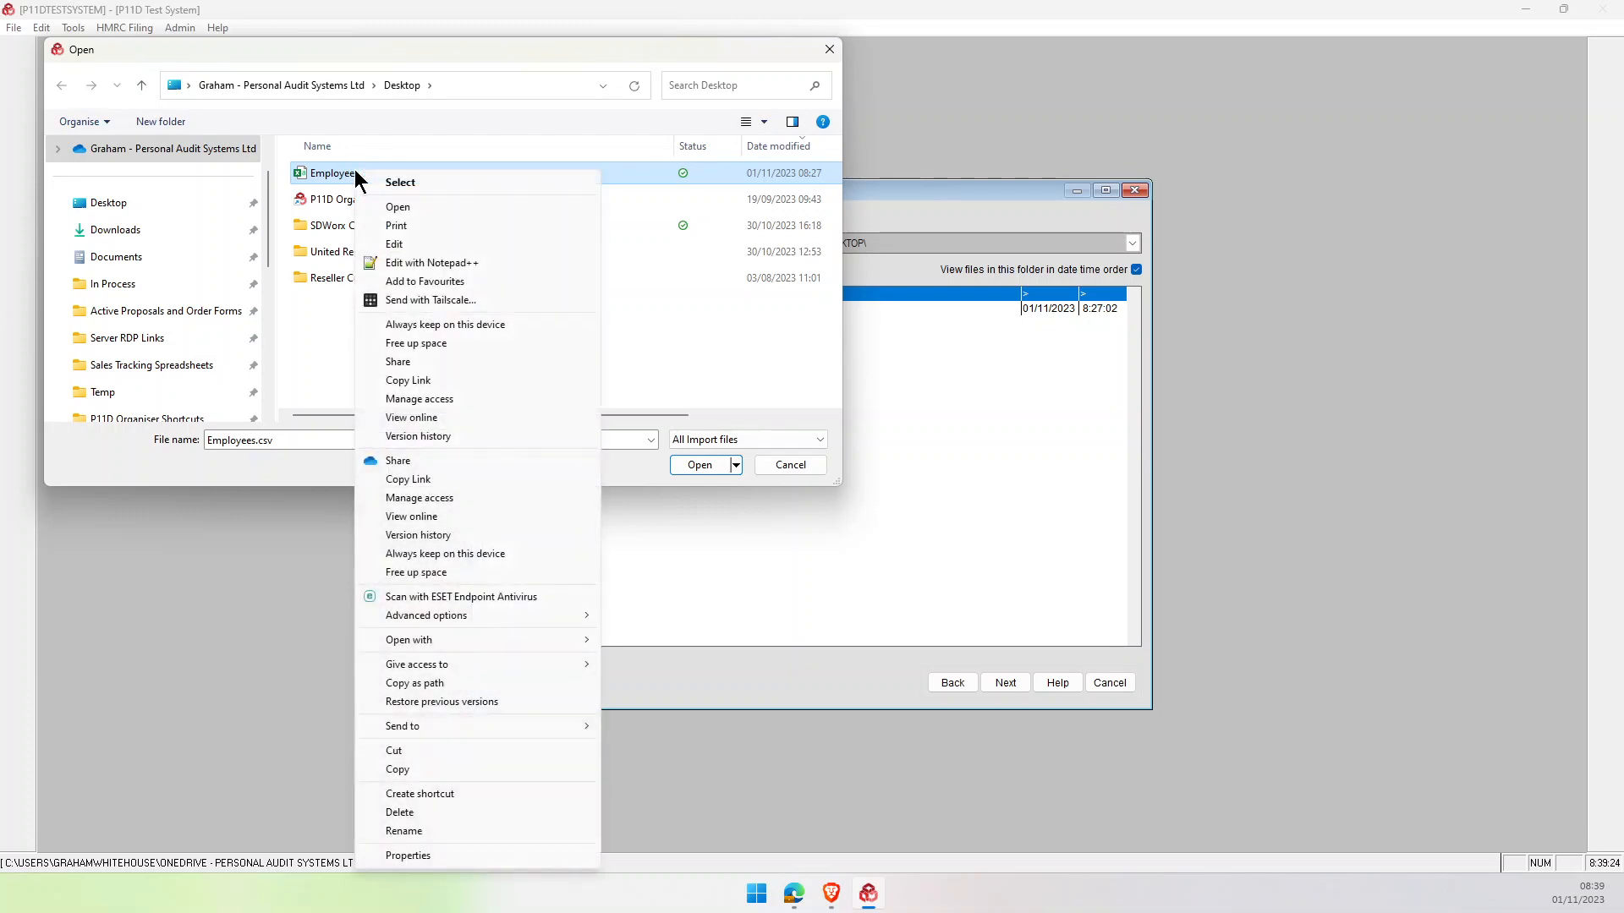
left_click(398, 212)
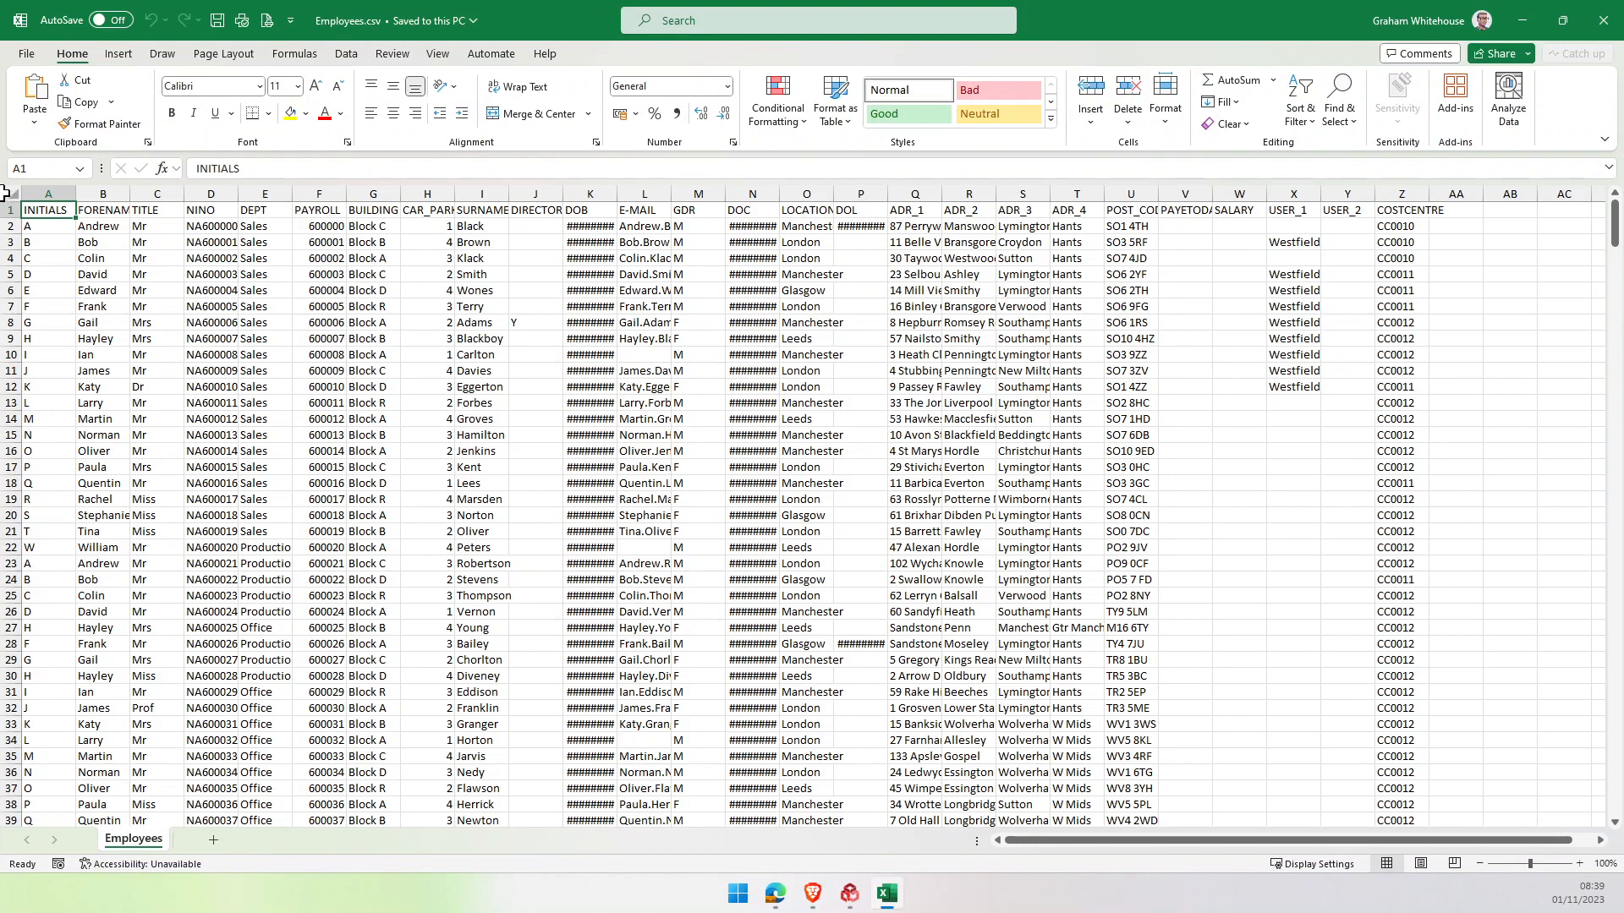
left_click(9, 194)
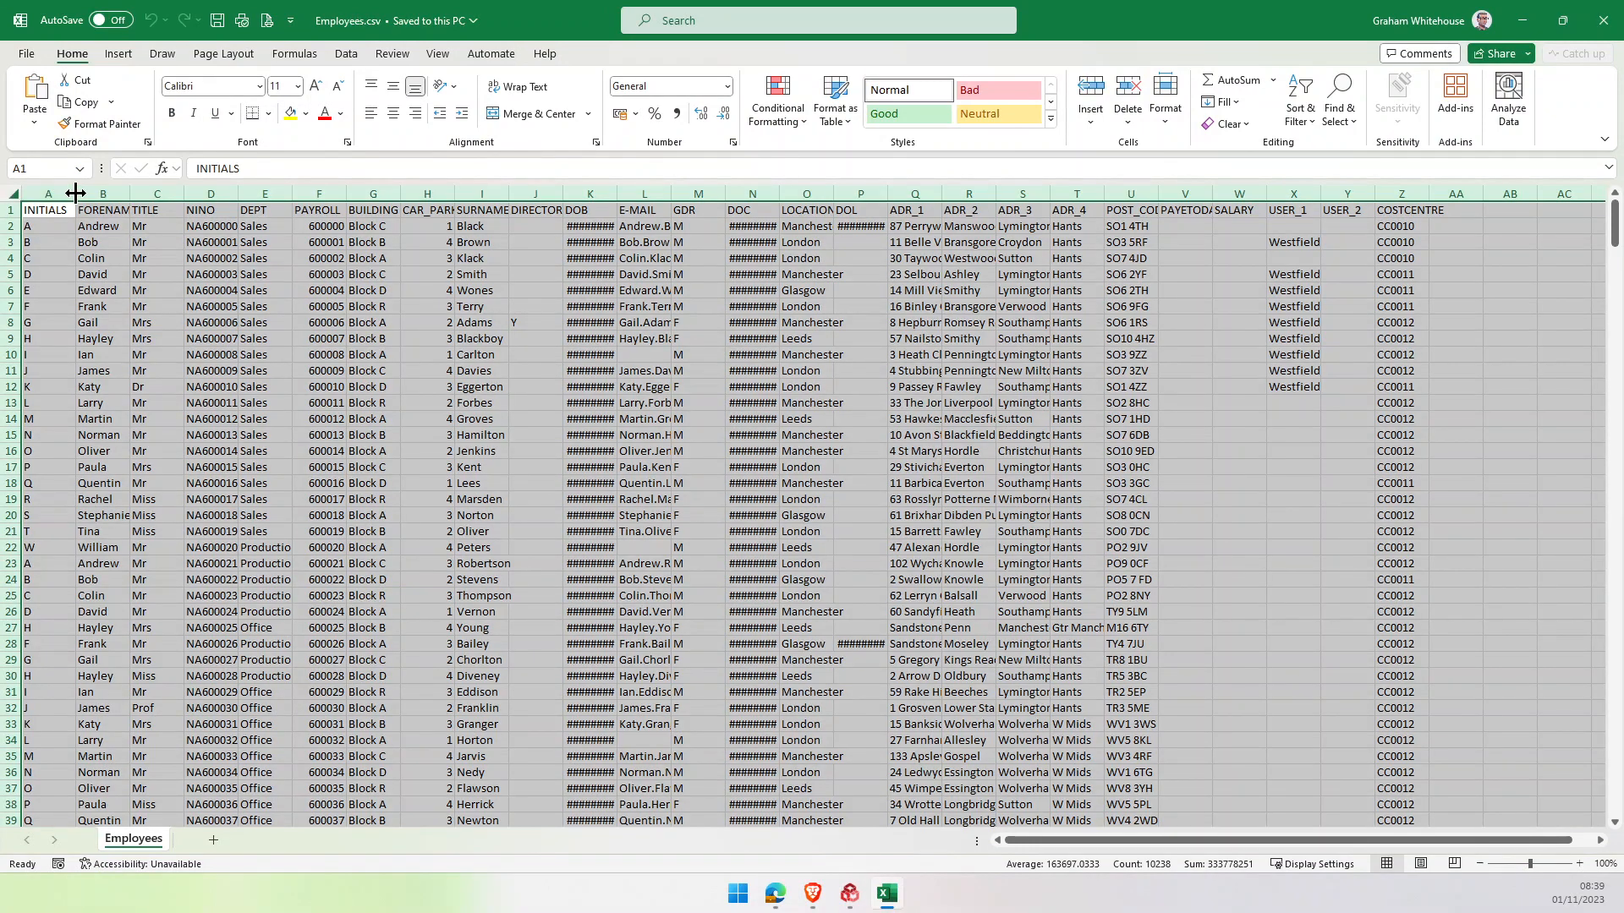
double_click(75, 194)
left_click(588, 468)
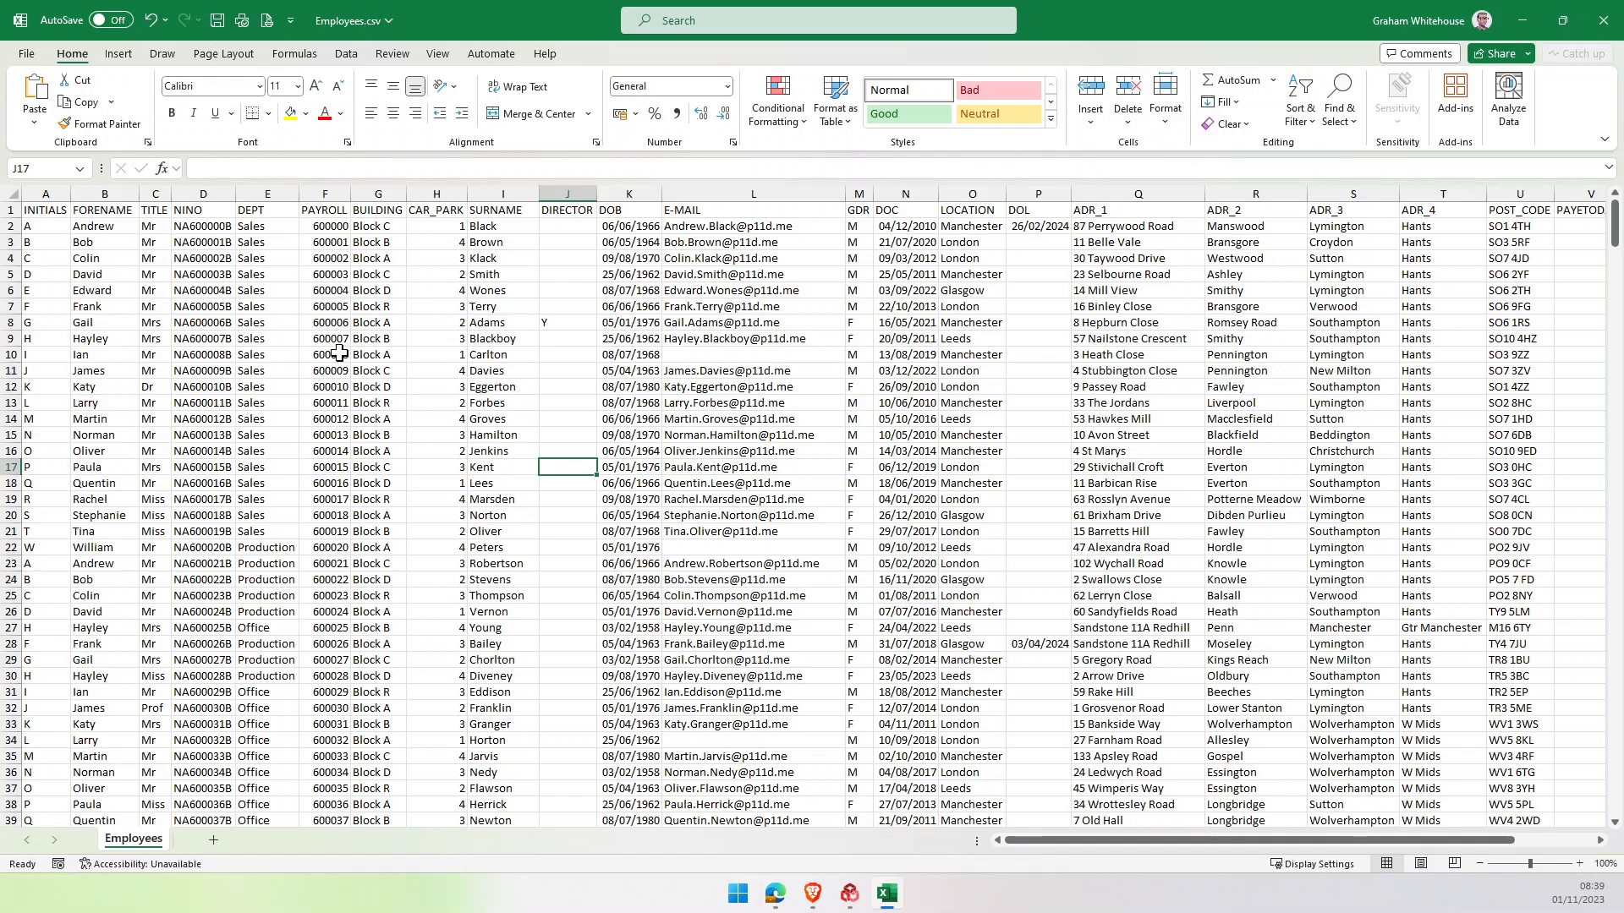
Examine the header row and the BUILDING and CAR_PARK columns, then close the workbook without saving.
left_click(104, 212)
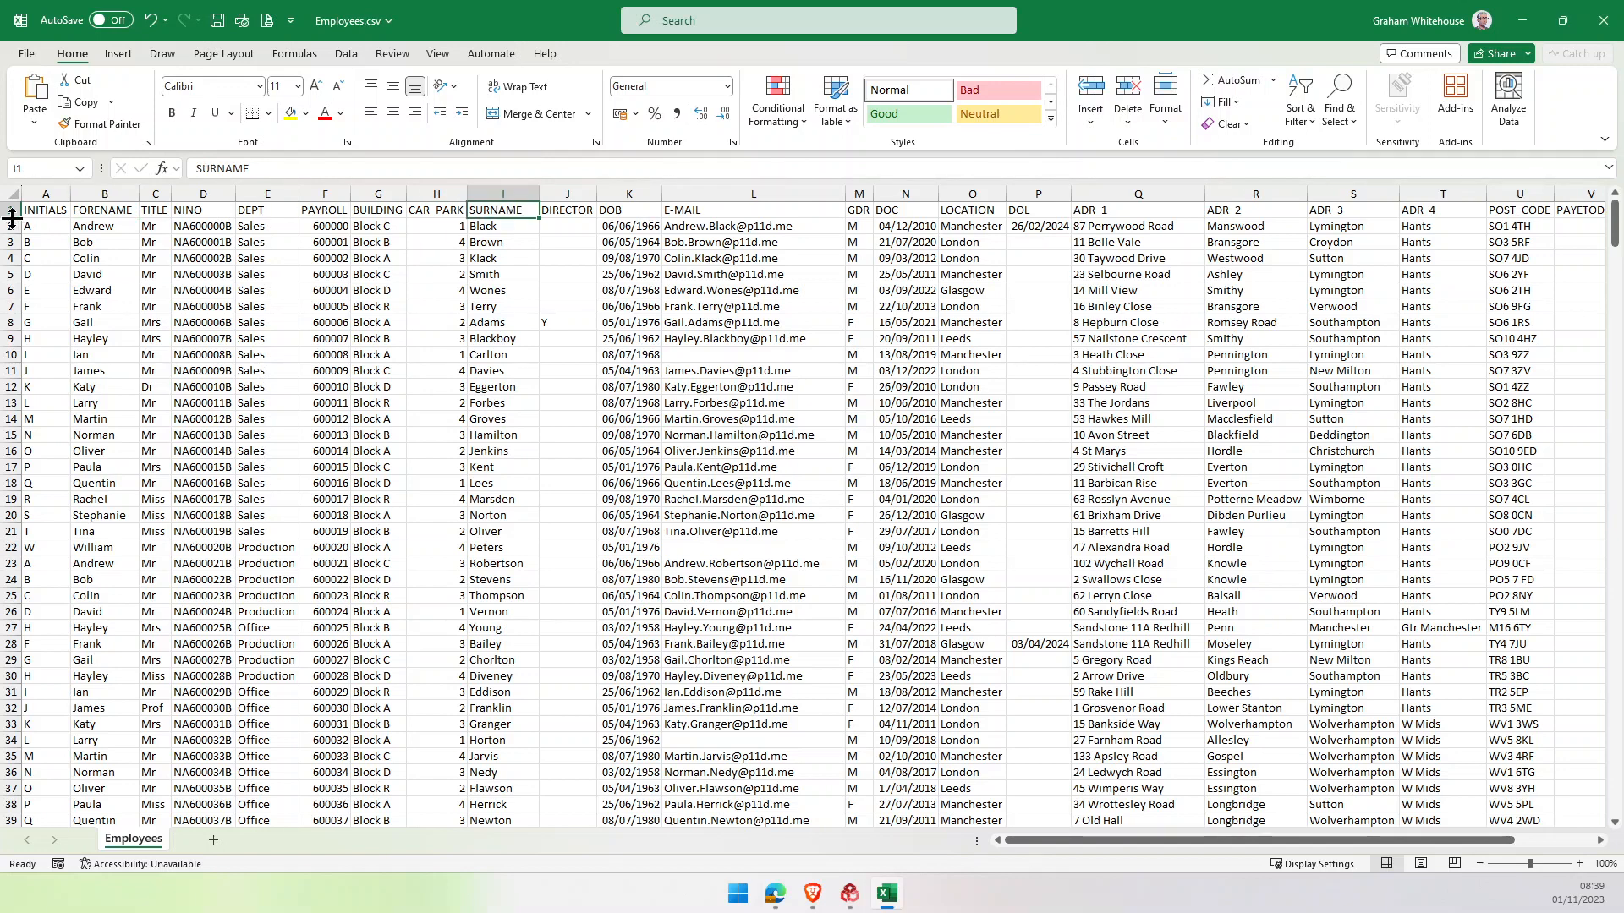
left_click(43, 211)
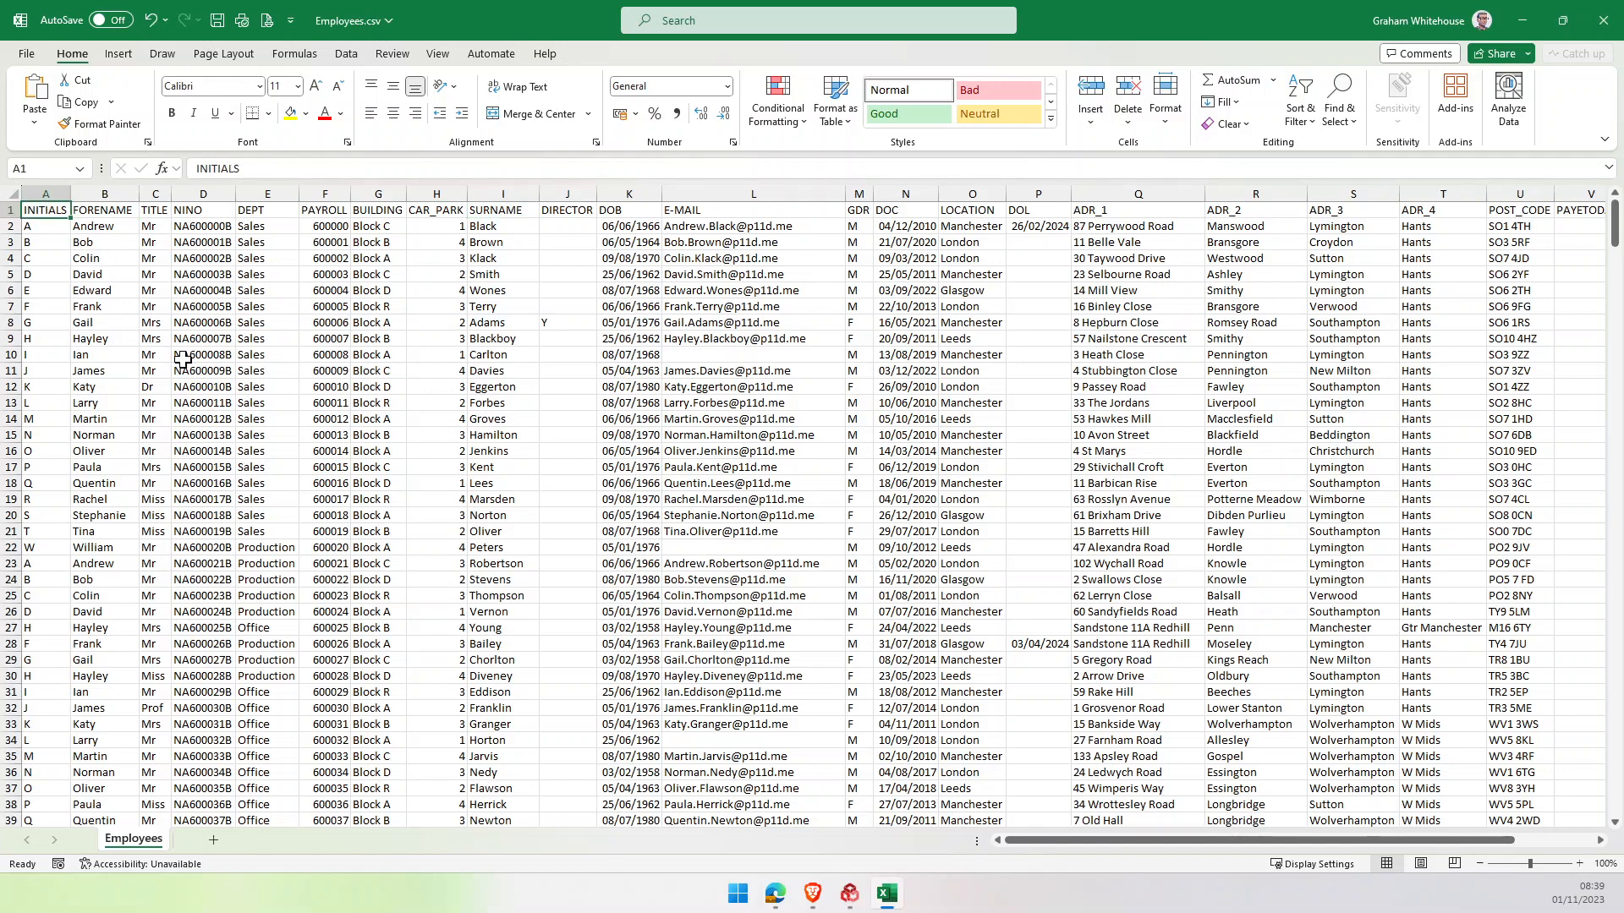
left_click(385, 188)
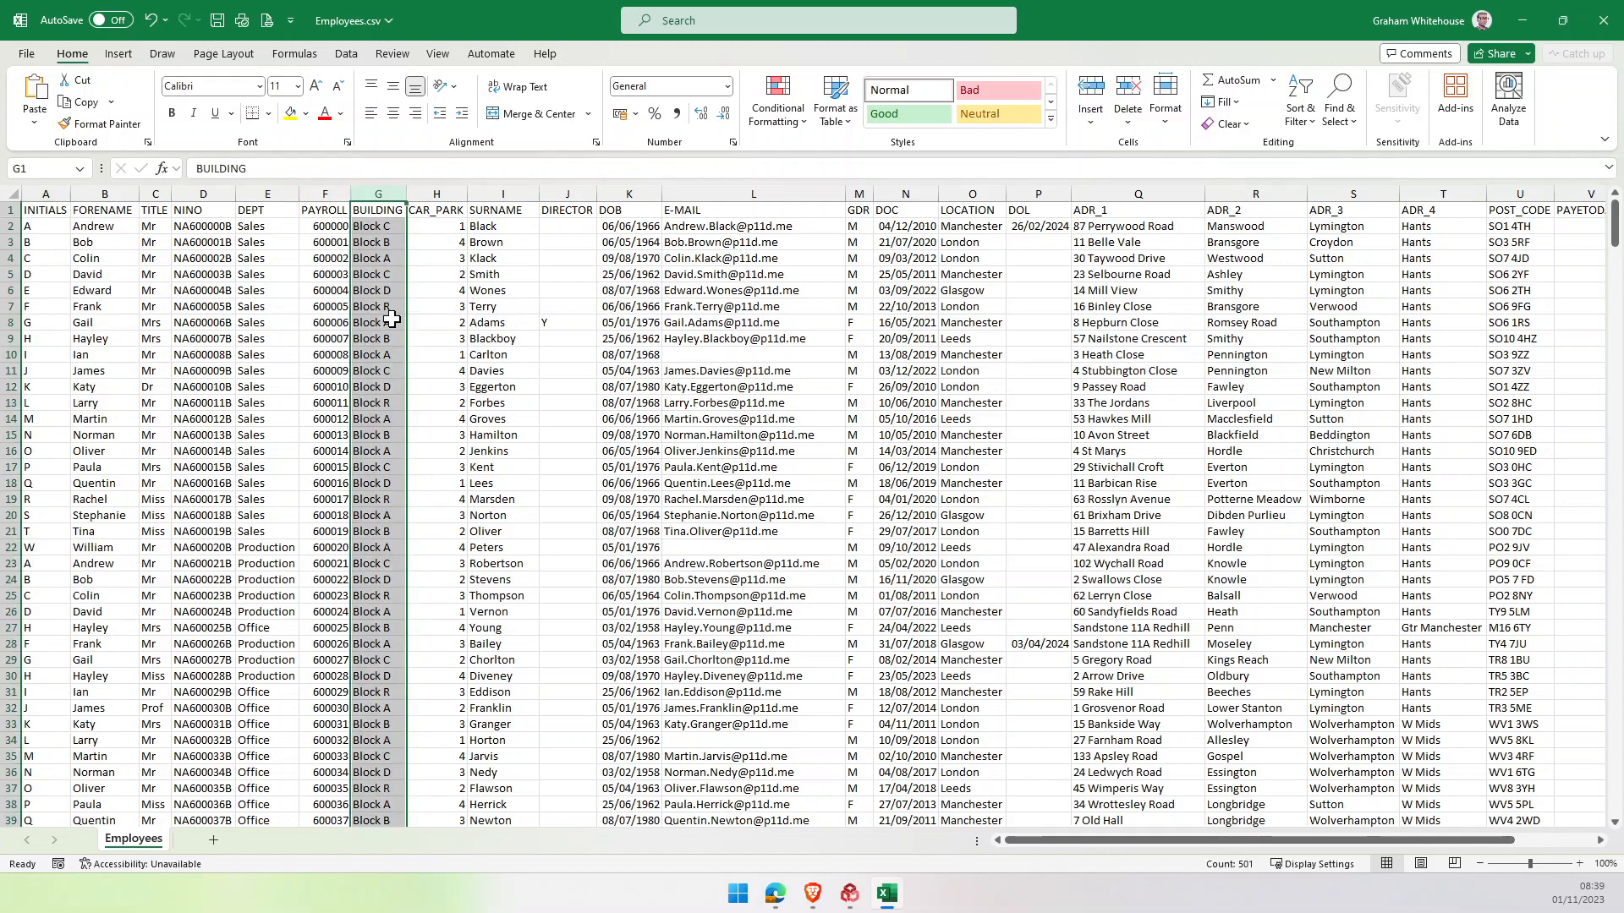
left_click(432, 188)
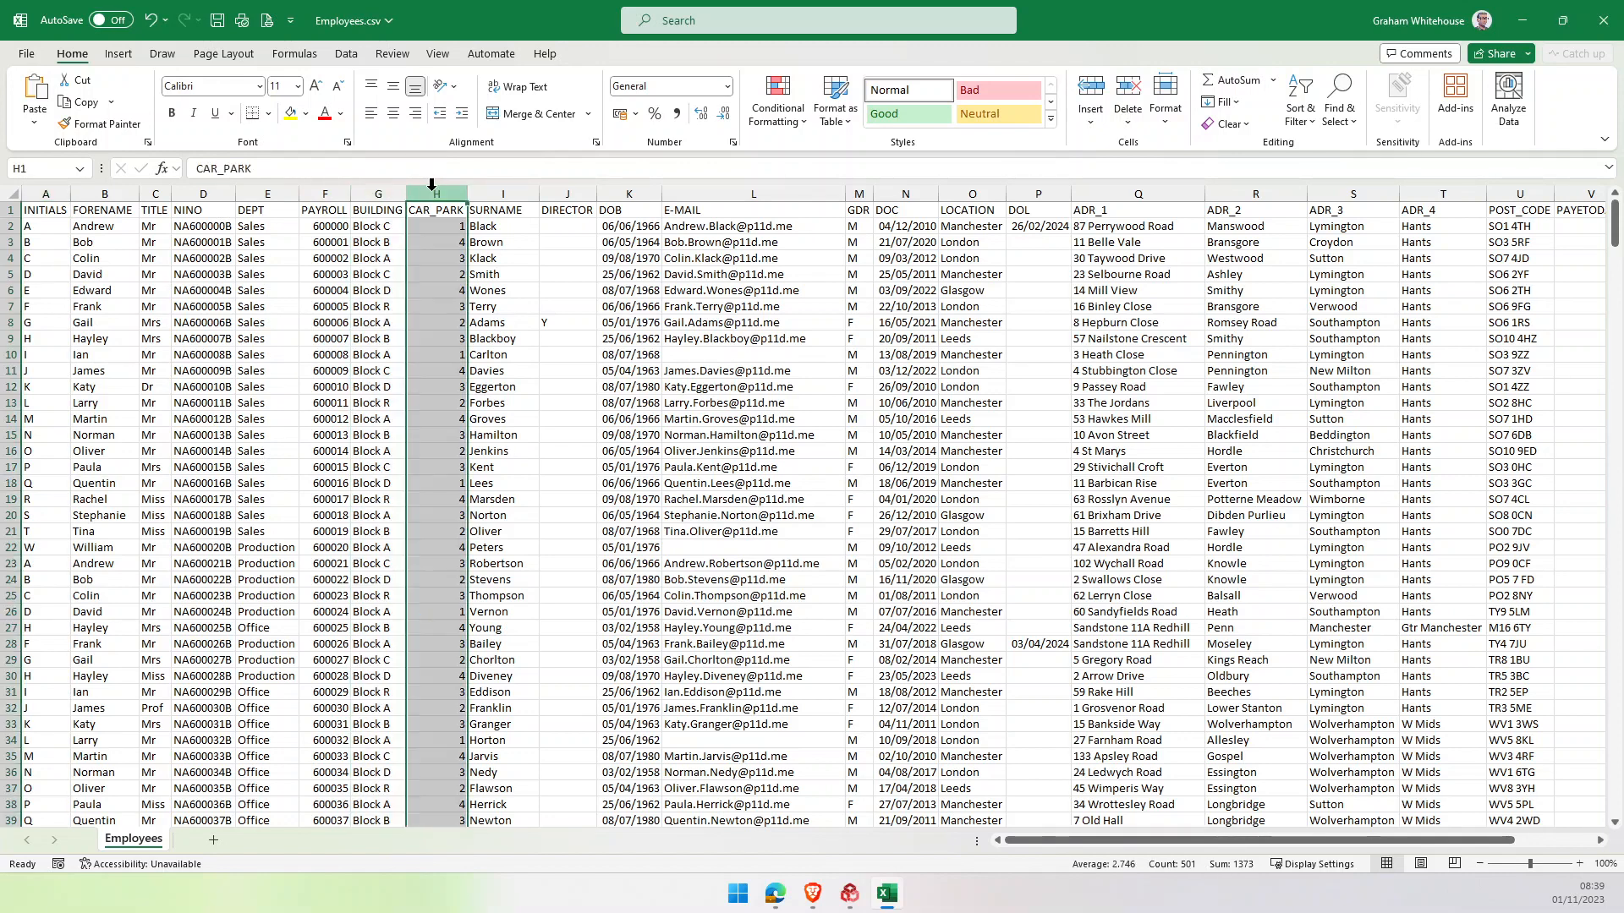
left_click(1603, 30)
left_click(832, 467)
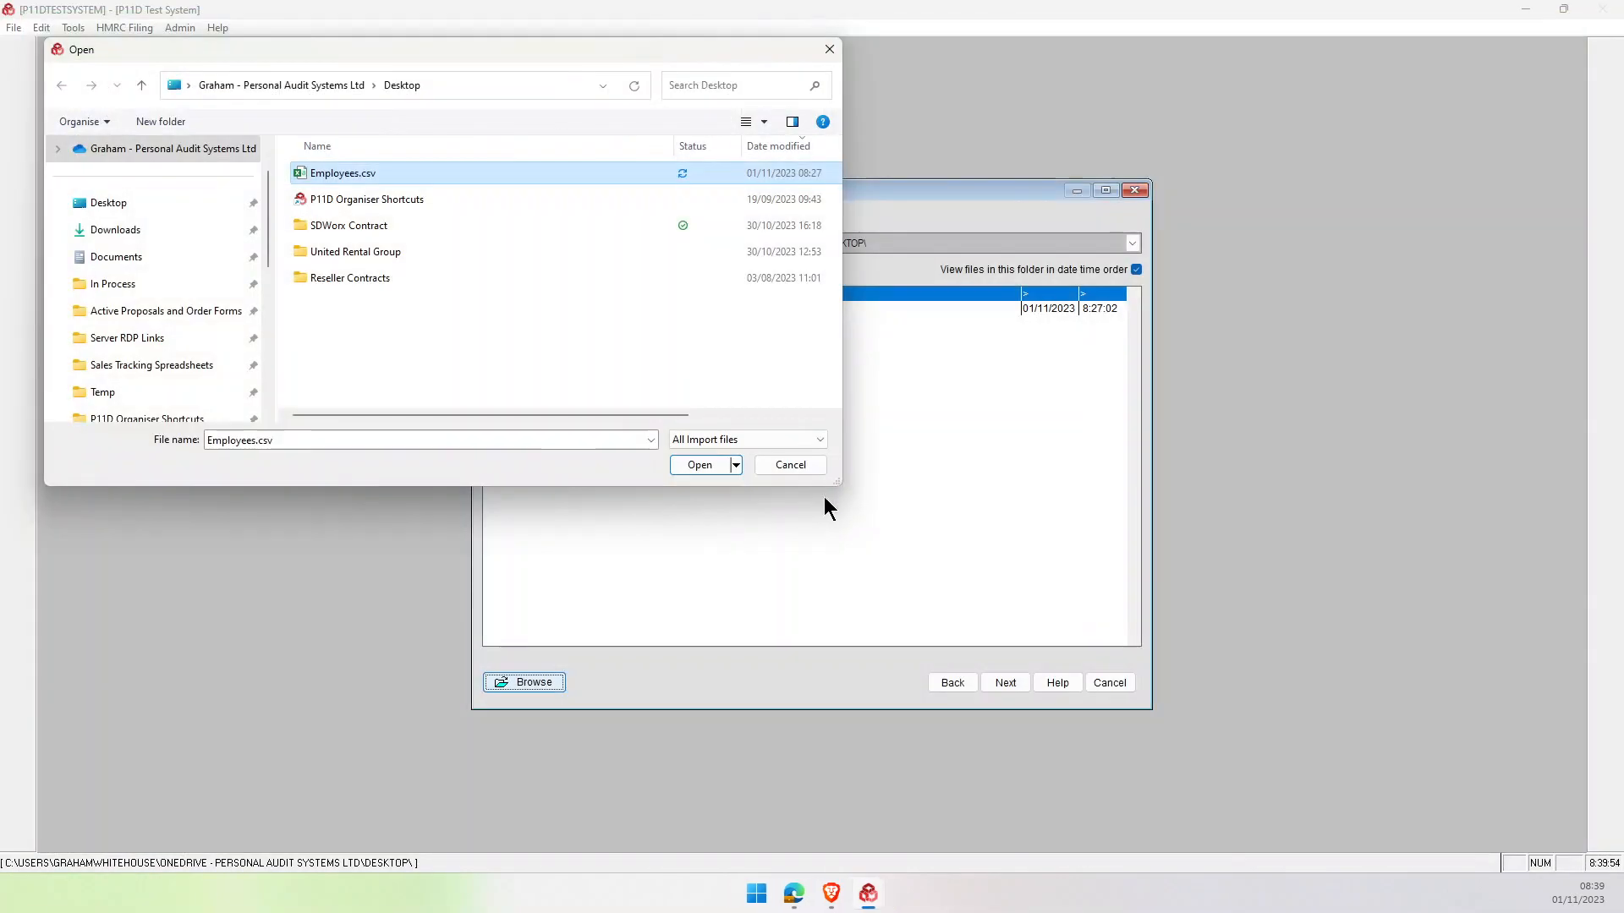
Load Employees.csv into the import and review how its source columns match the target fields.
left_click(700, 465)
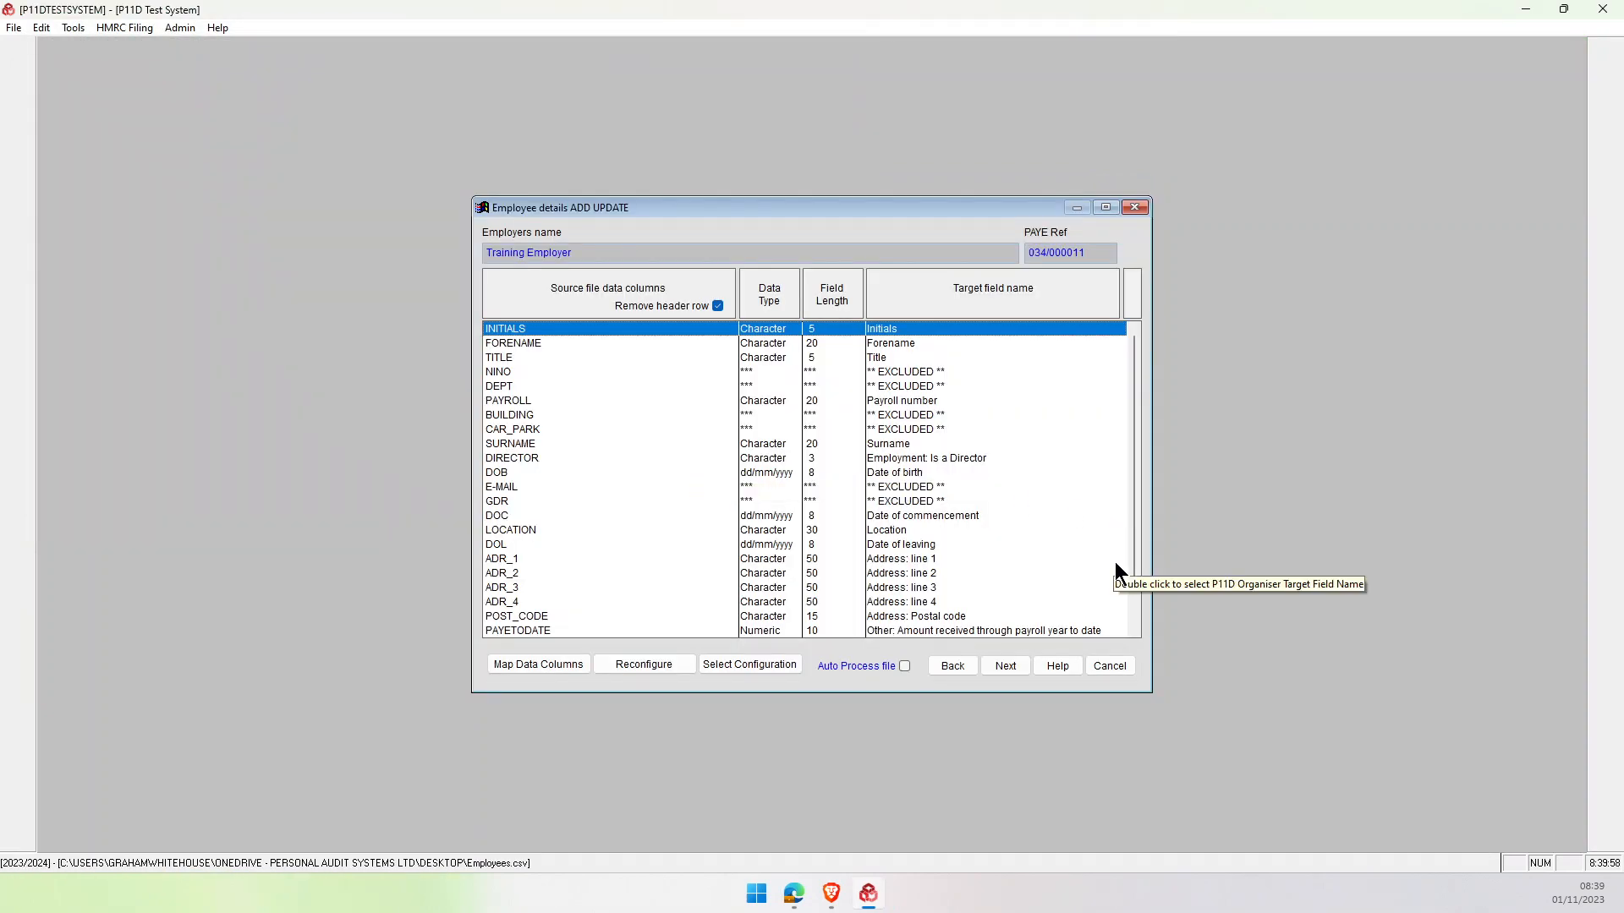
left_click_drag(502, 323, 502, 416)
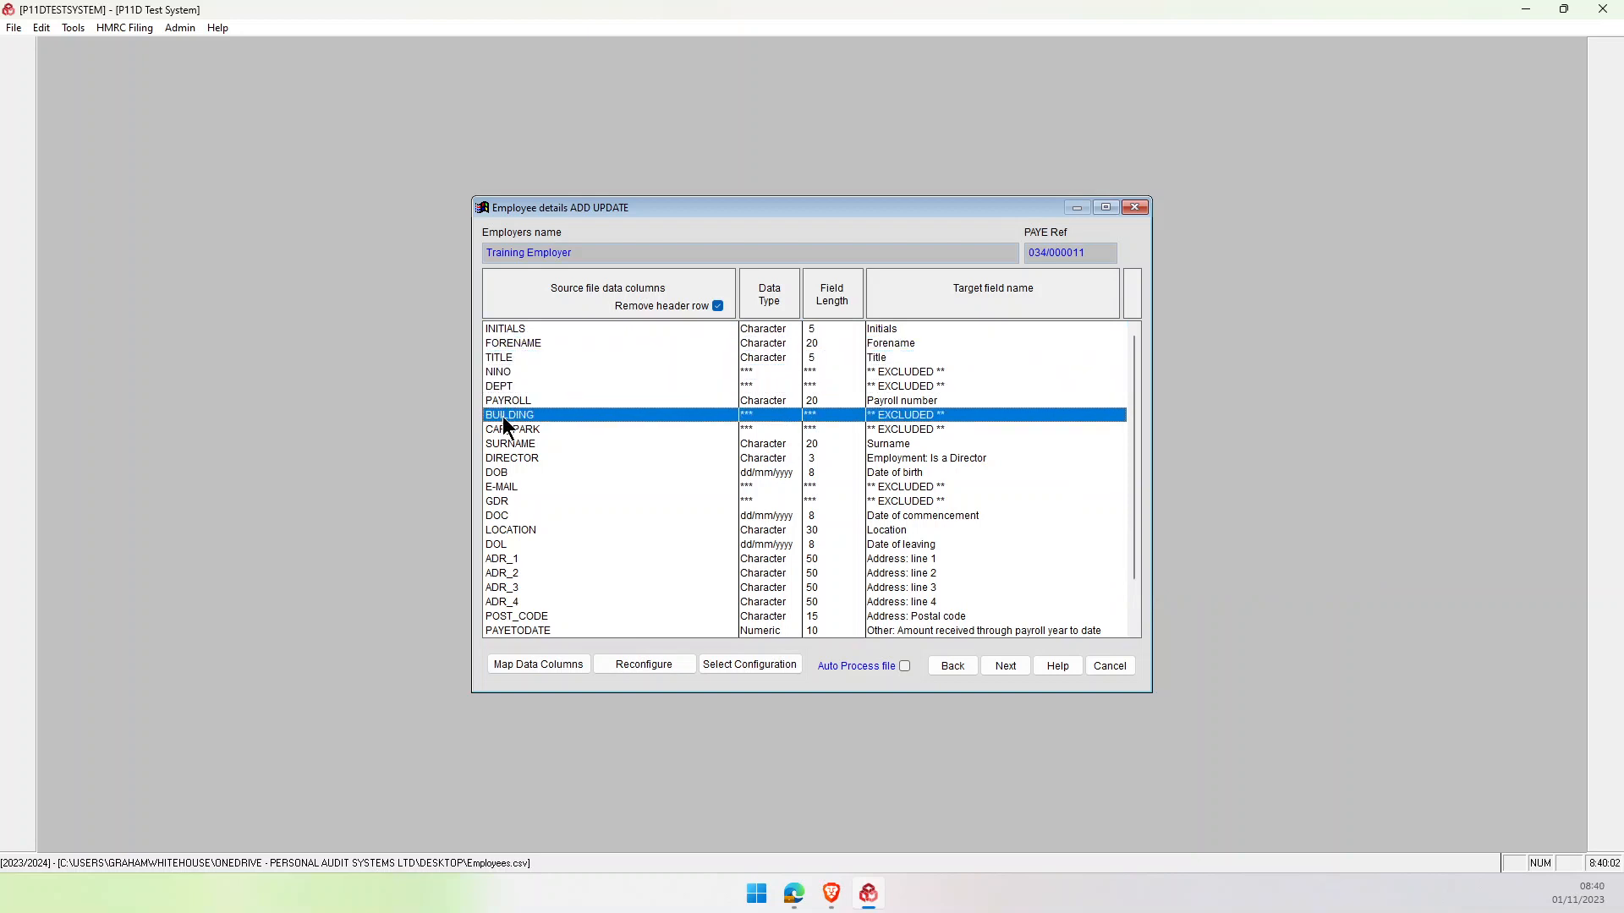
left_click(917, 329)
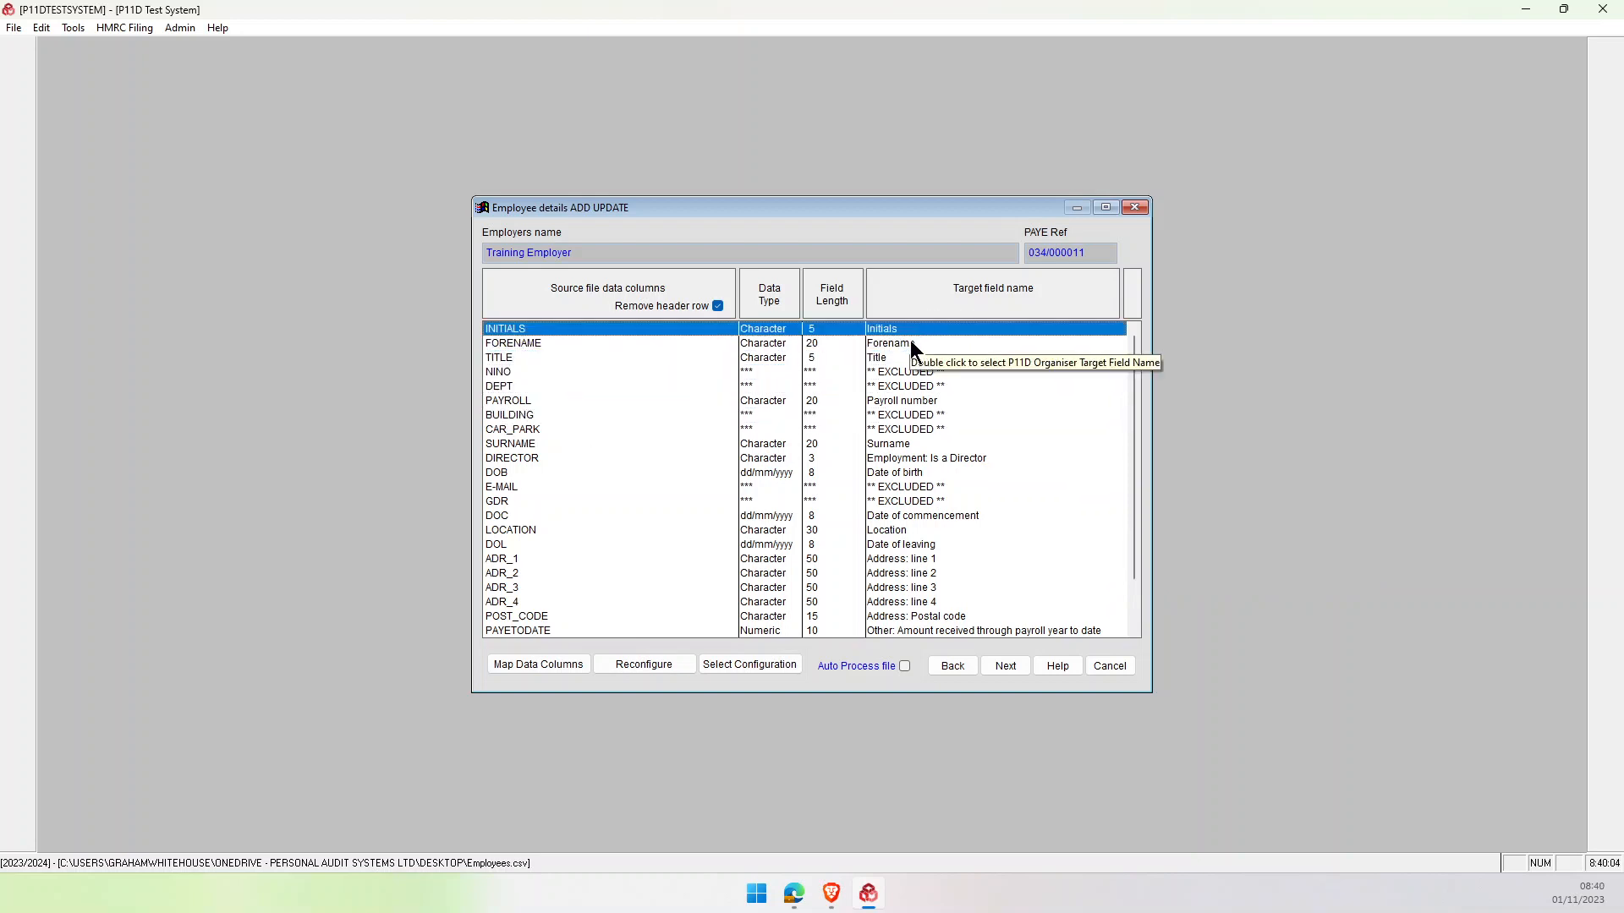
left_click(910, 341)
left_click(905, 354)
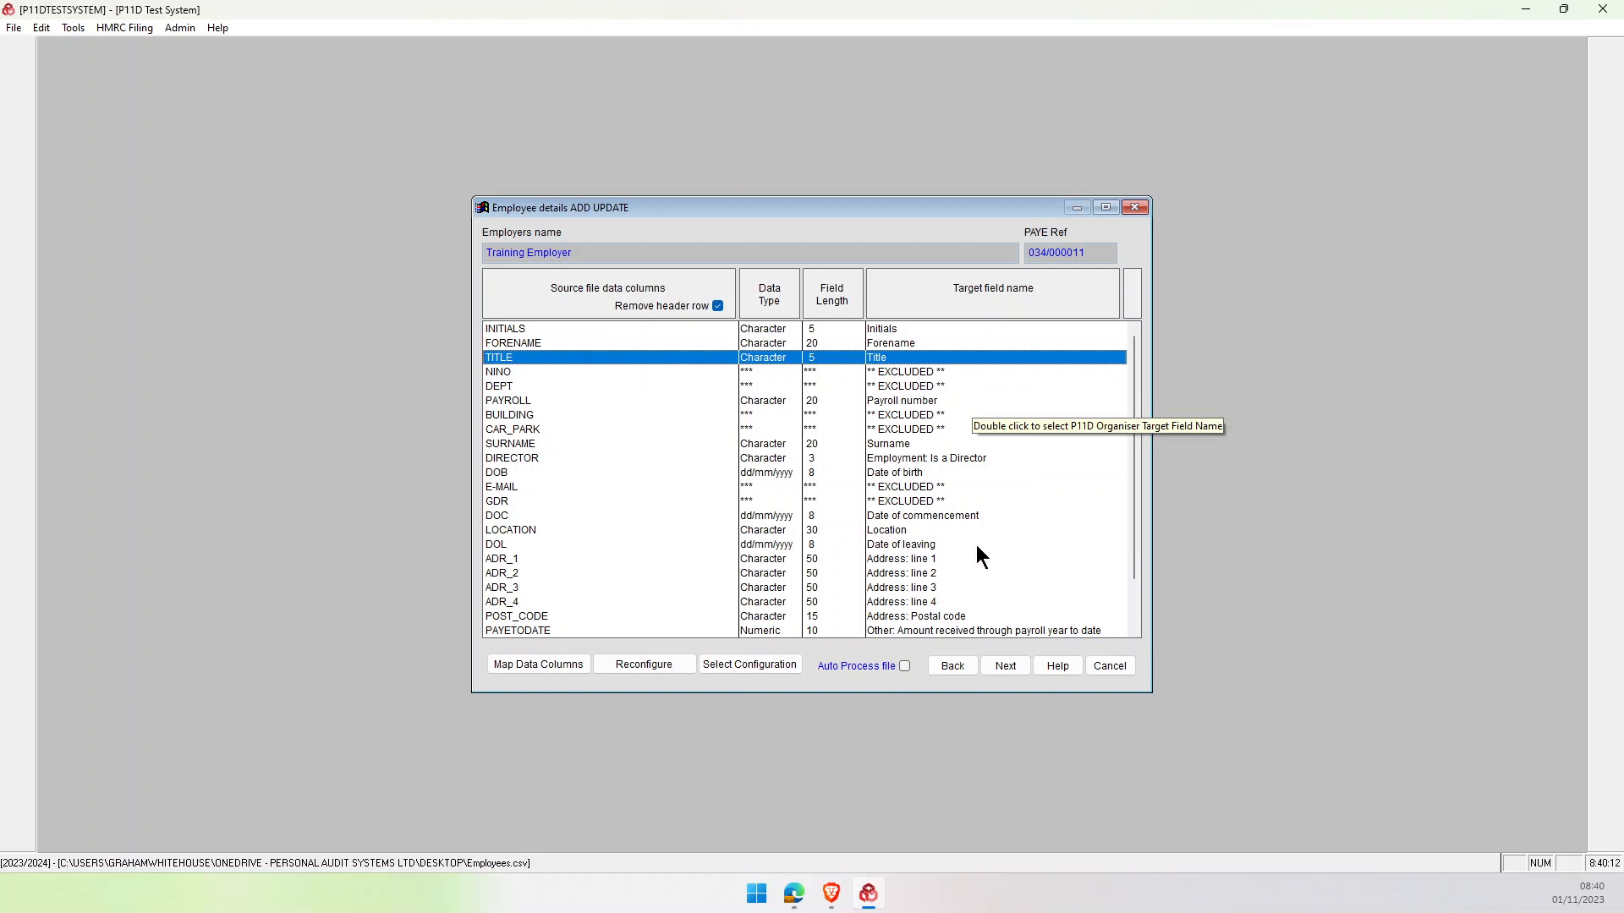
Map the excluded NINO column to National Insurance number and the DEPT column to Department.
left_click(505, 372)
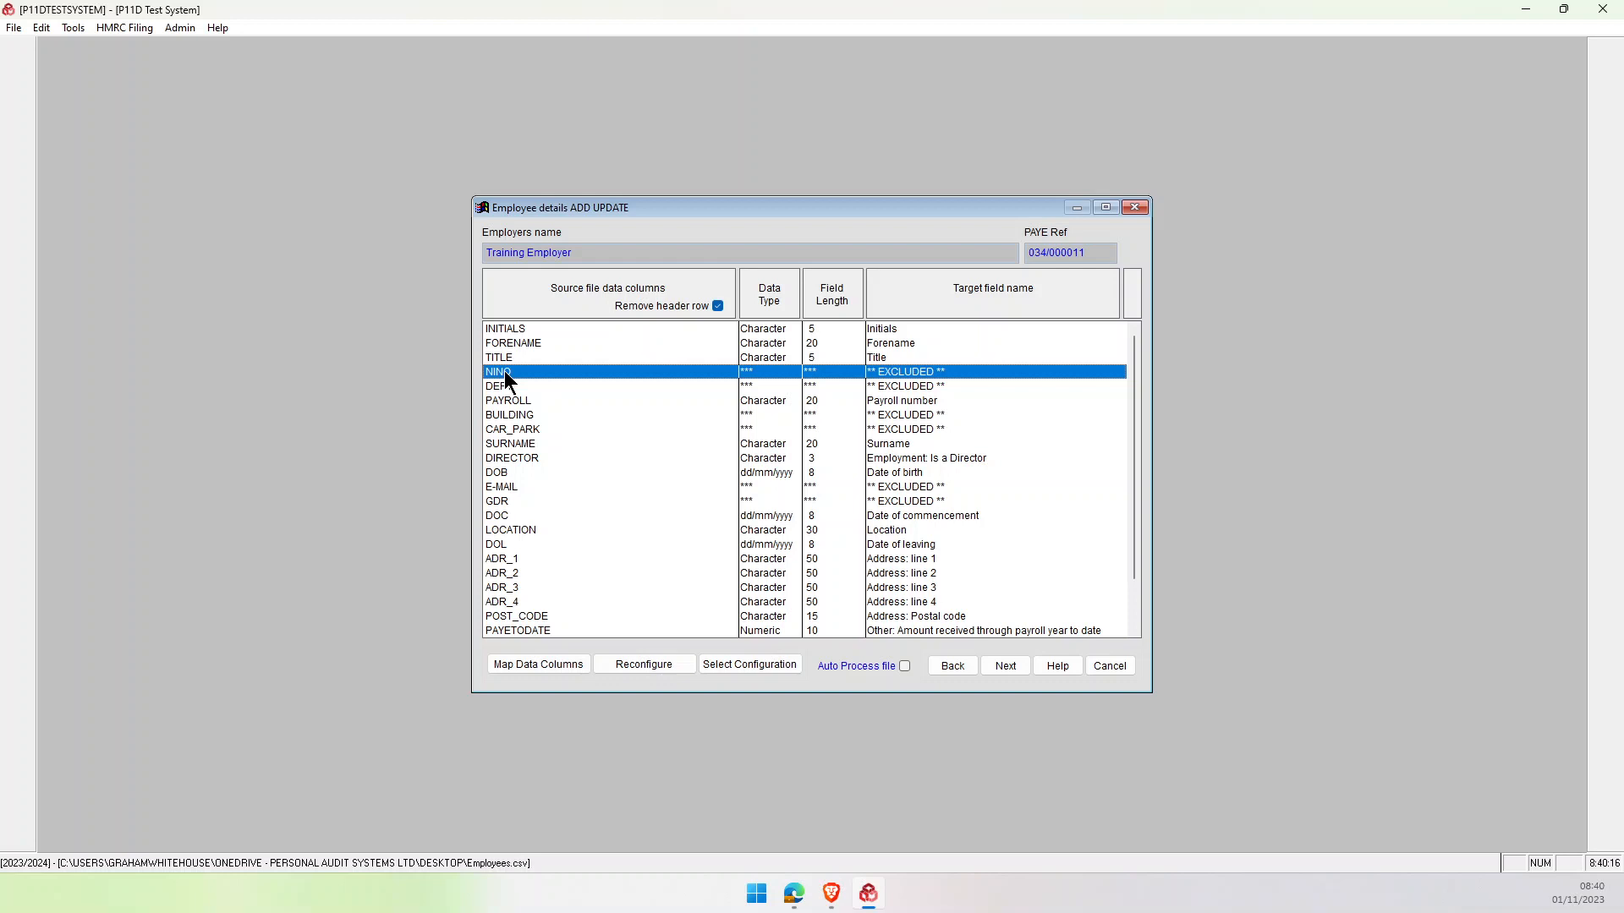
left_click(505, 391)
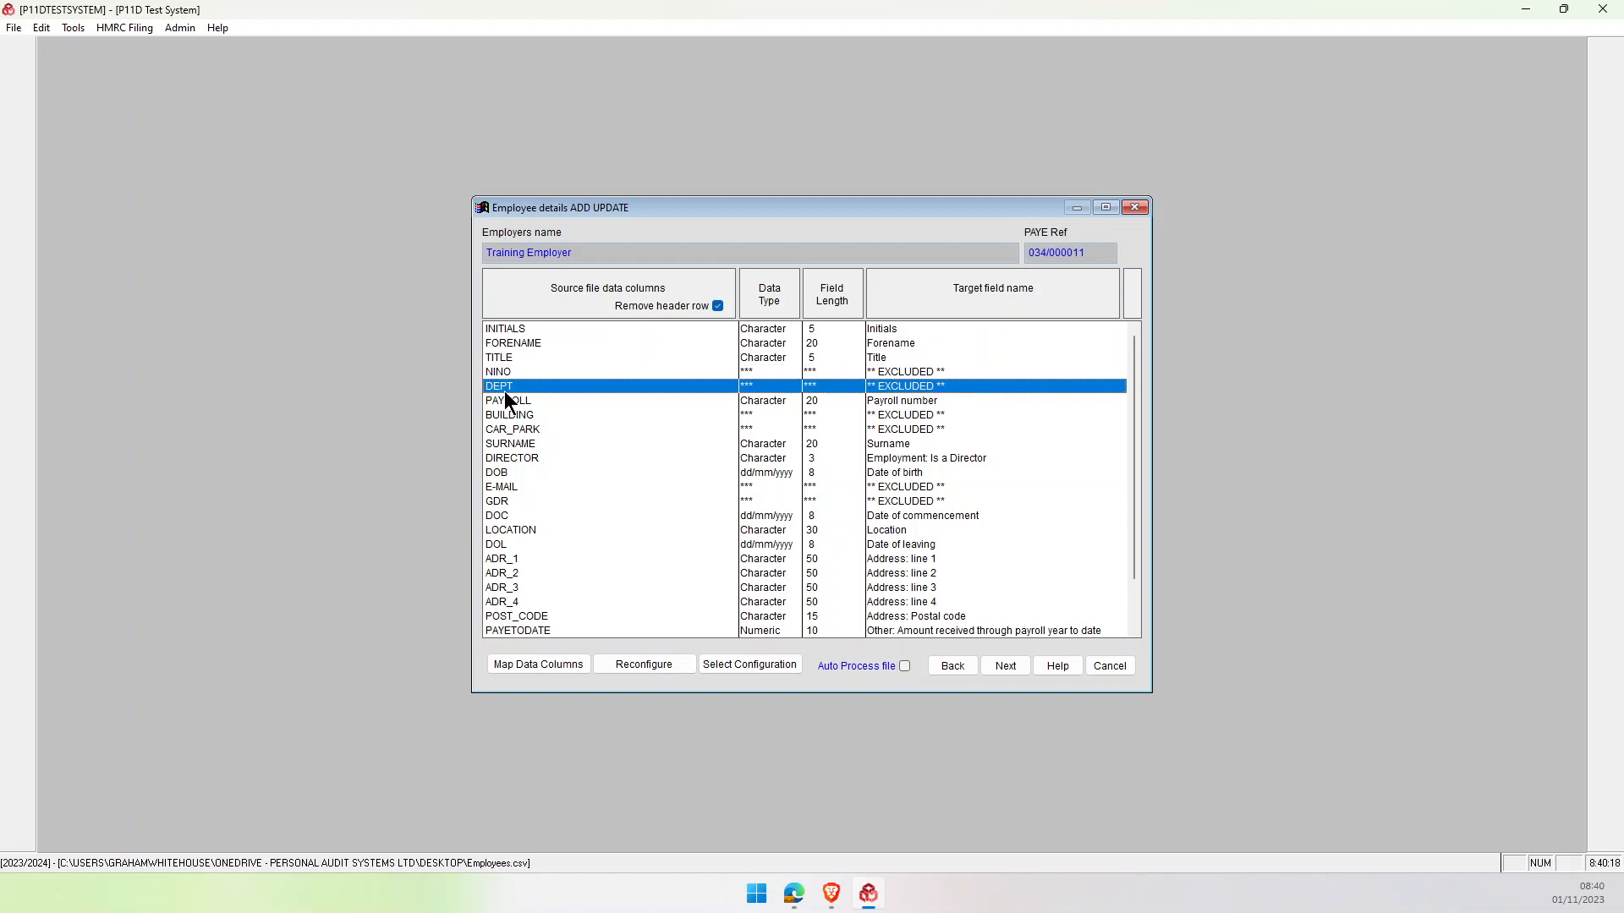
left_click(505, 371)
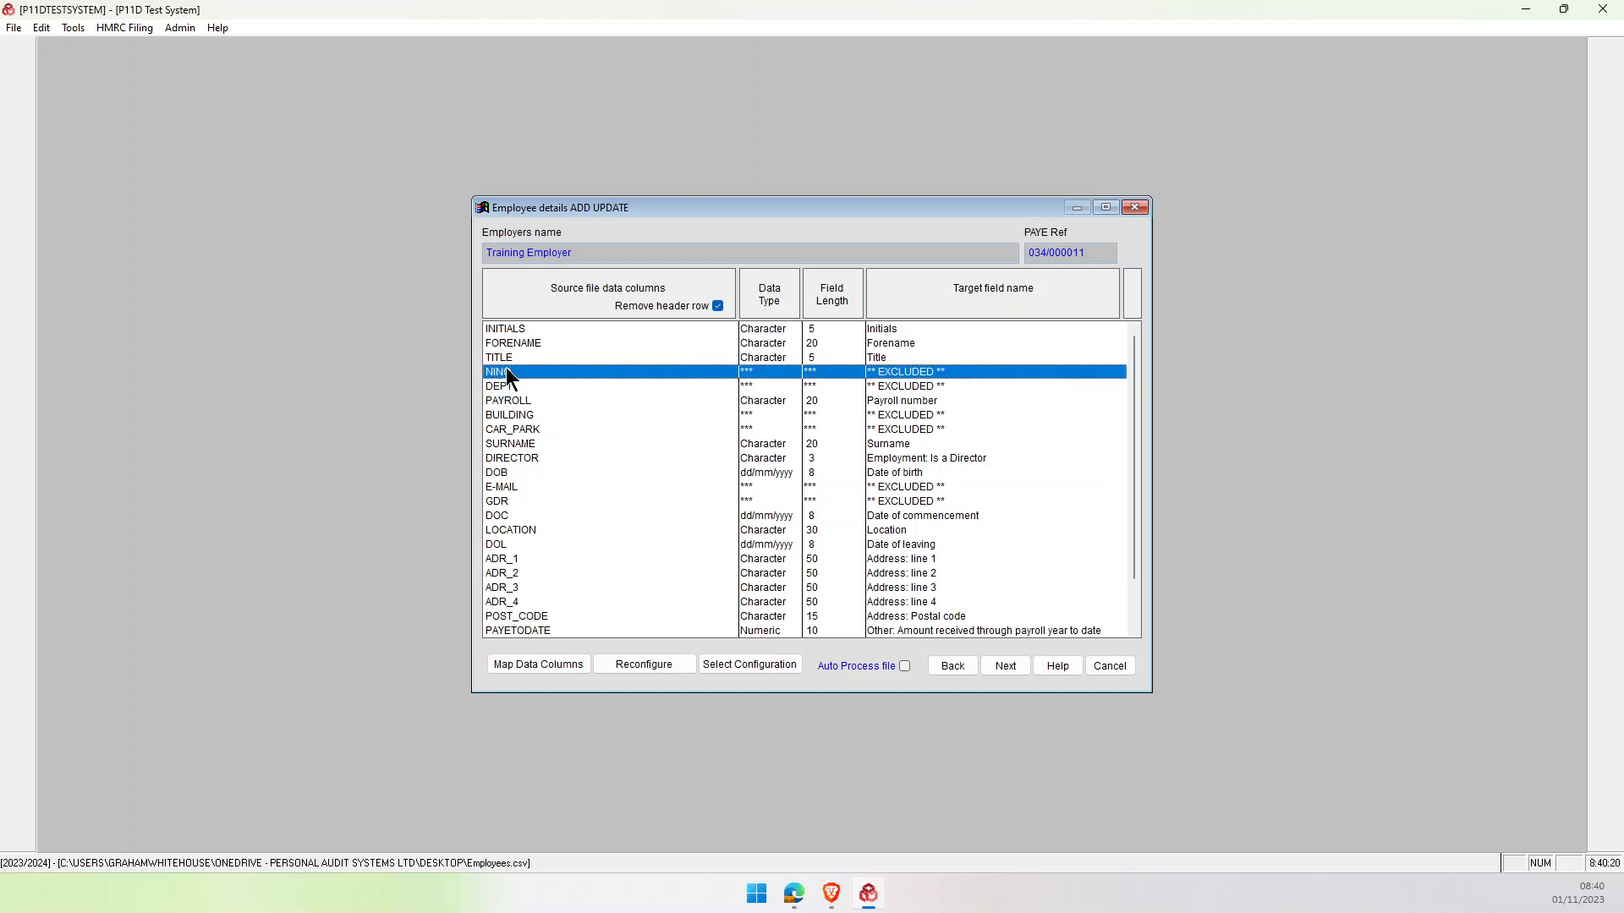
double_click(506, 372)
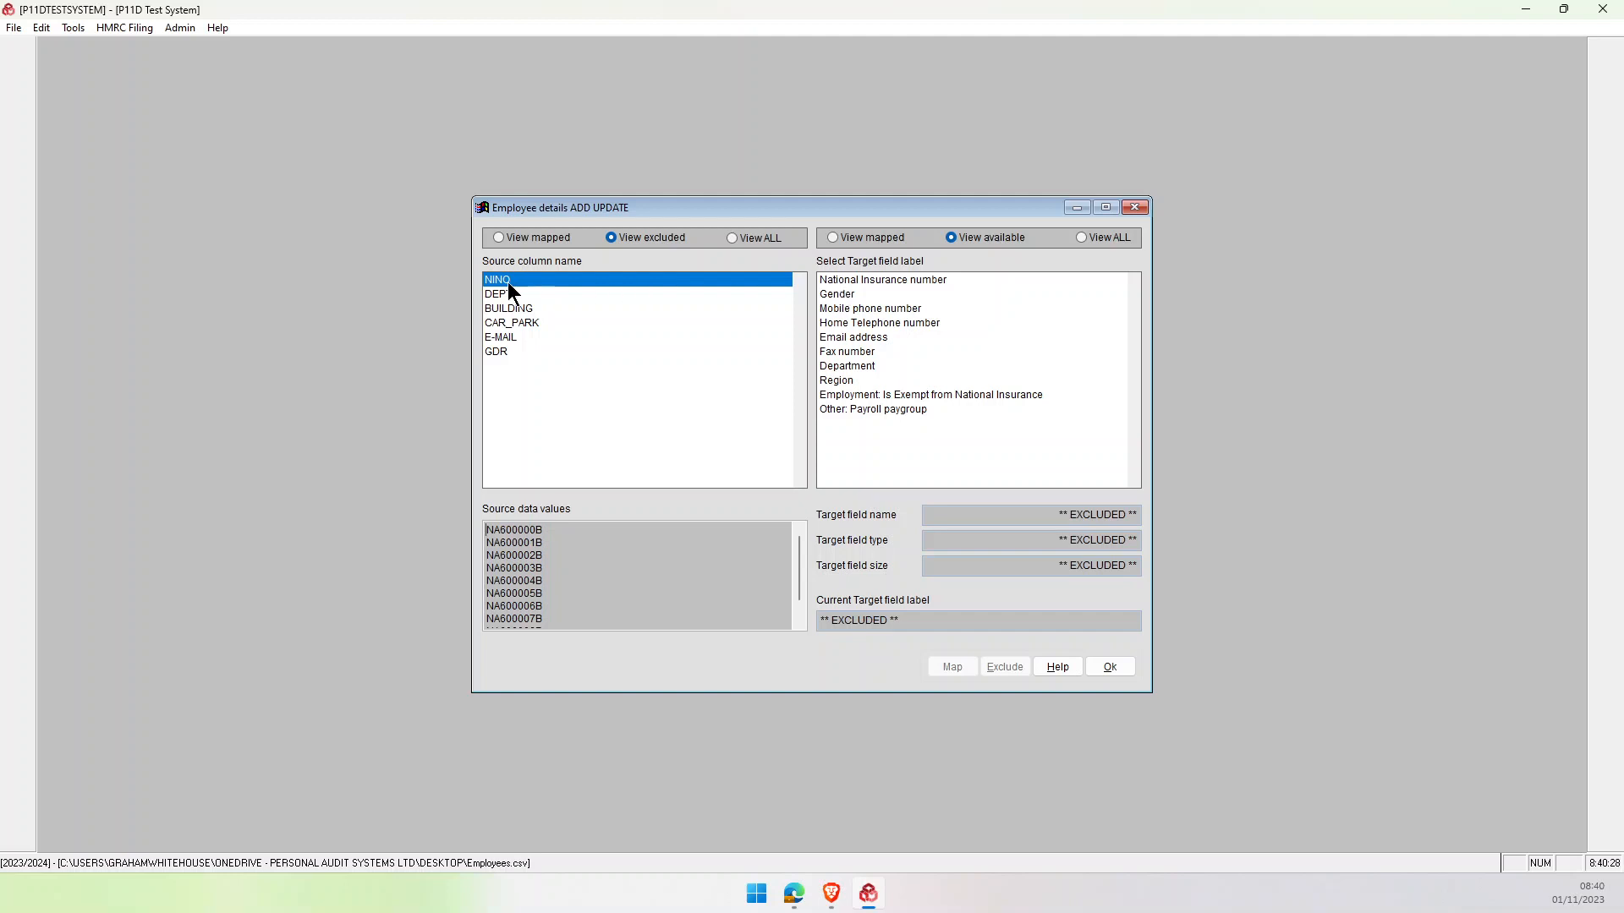
double_click(866, 280)
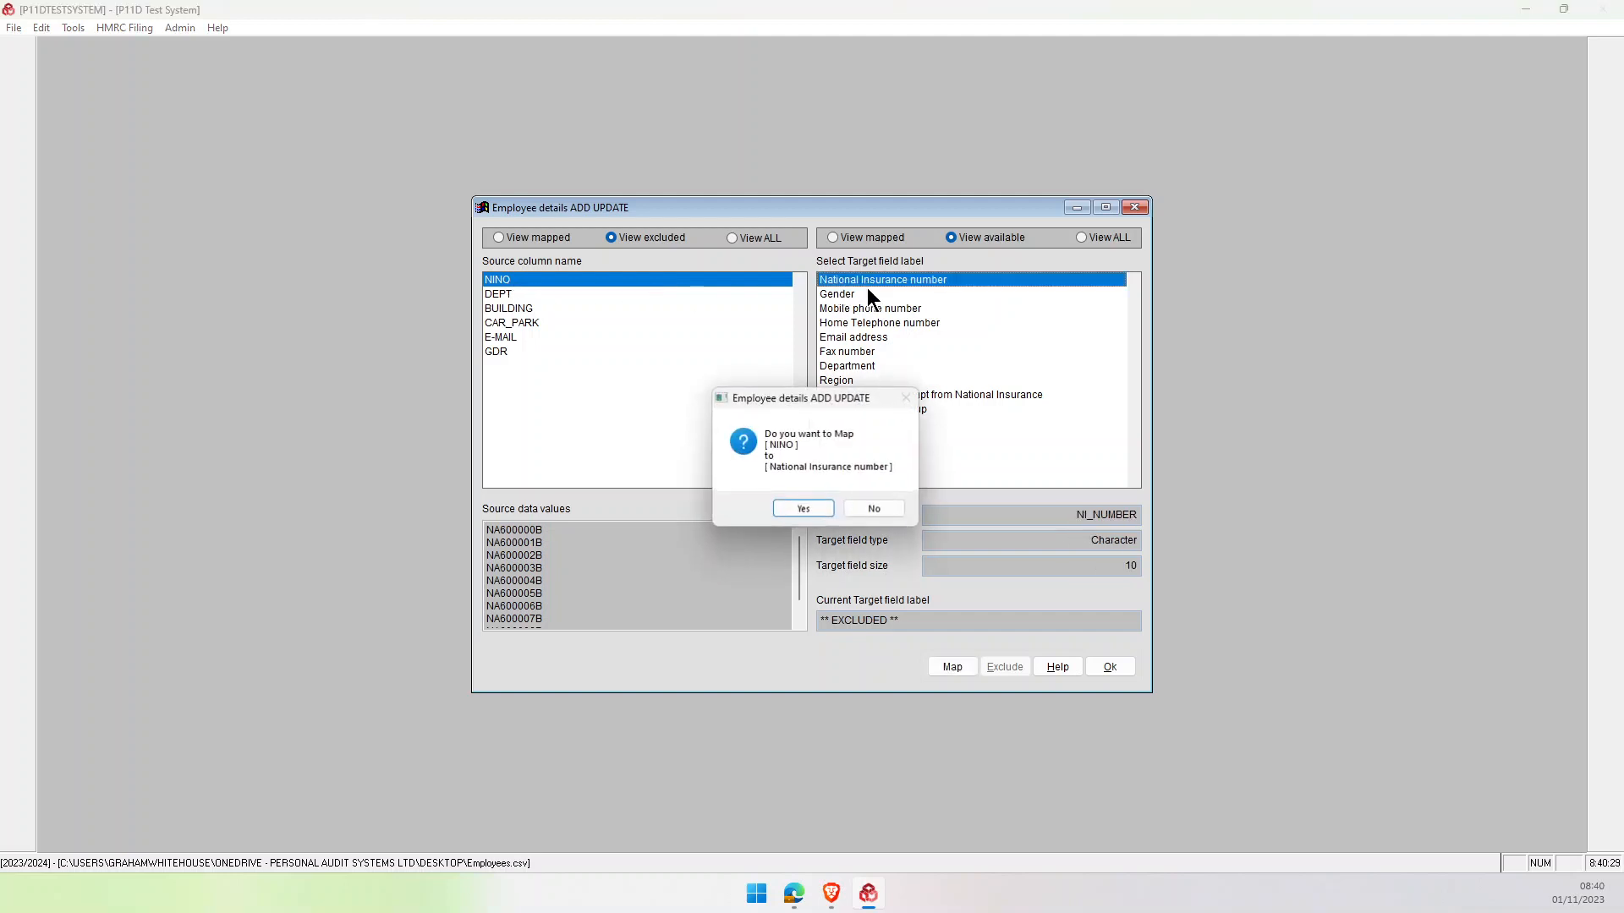
left_click(803, 510)
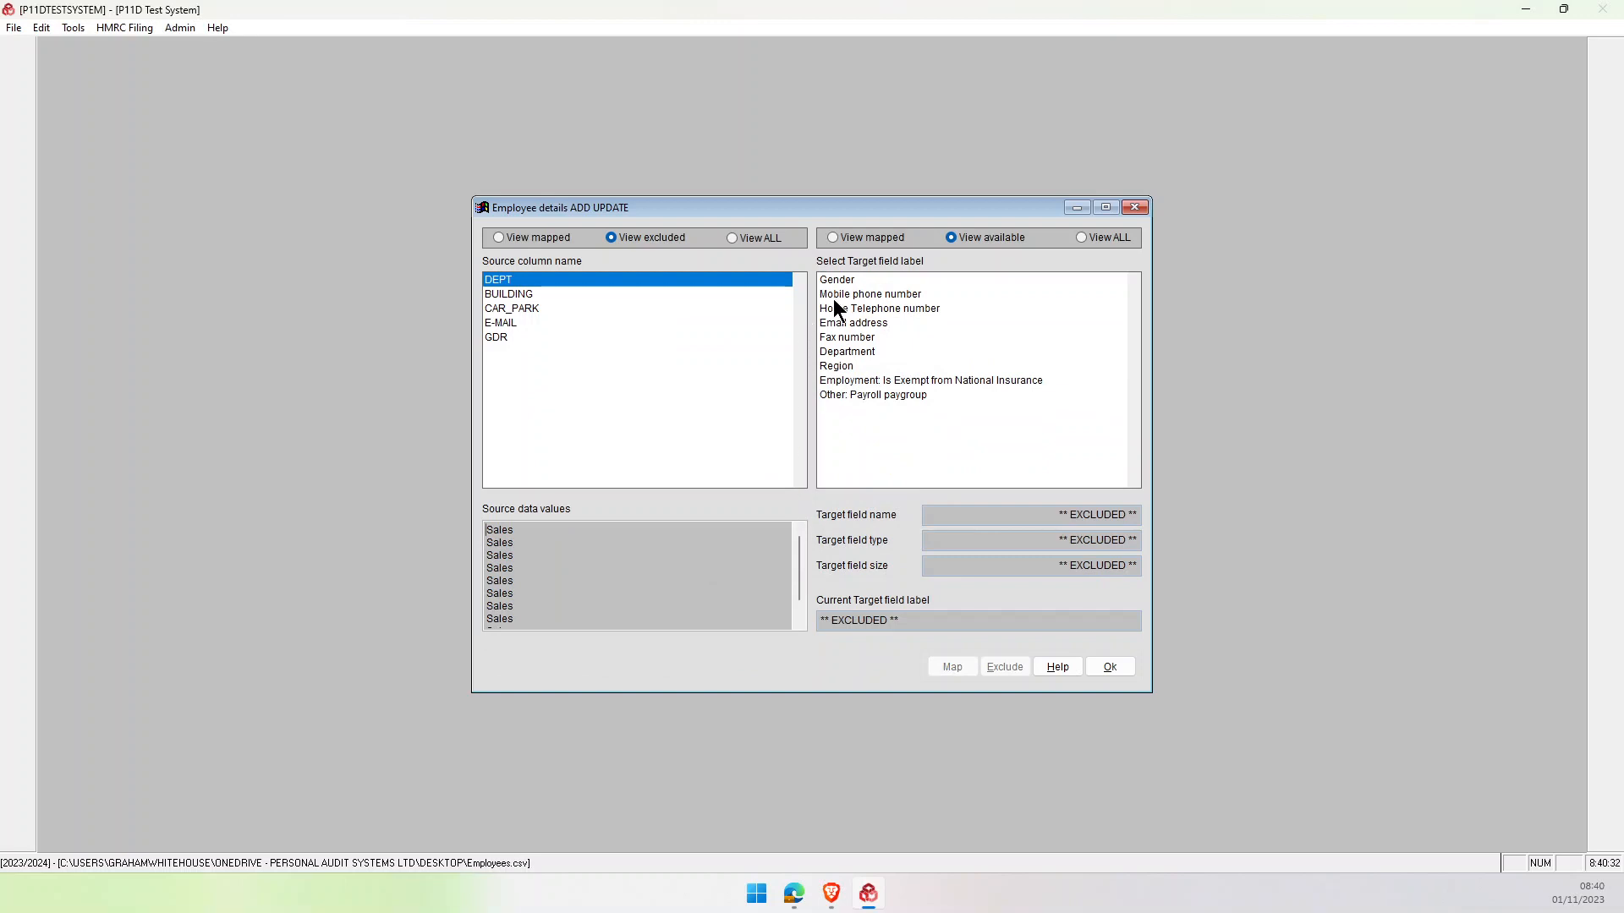
double_click(835, 353)
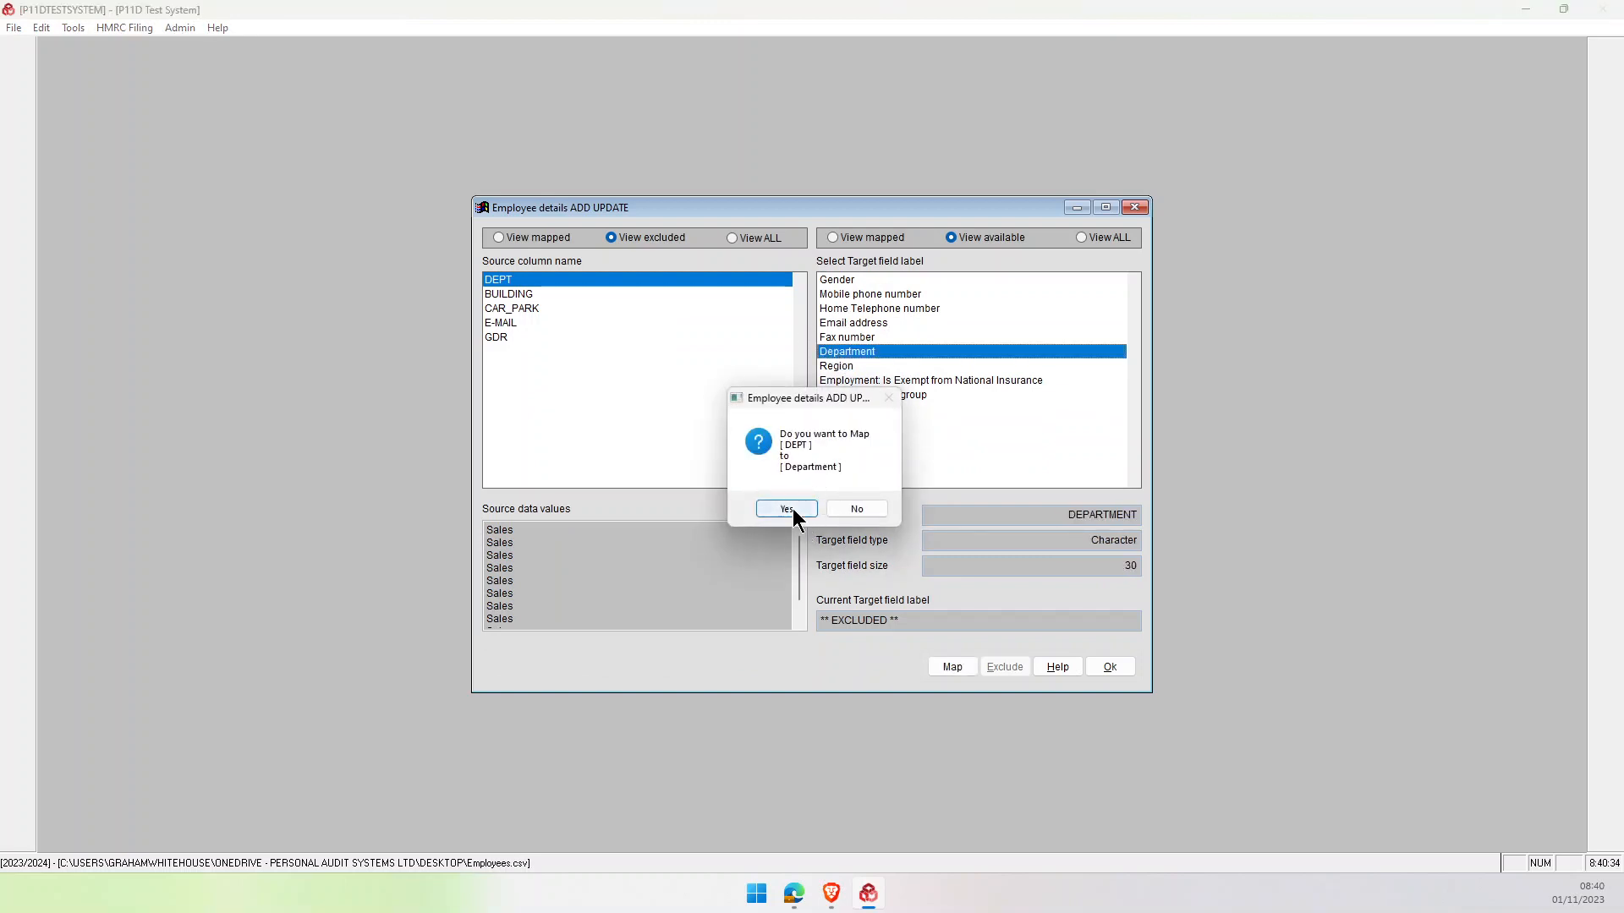
left_click(789, 510)
Map the E-MAIL column to Email address and GDR to Gender, and accept the column mappings.
left_click(527, 310)
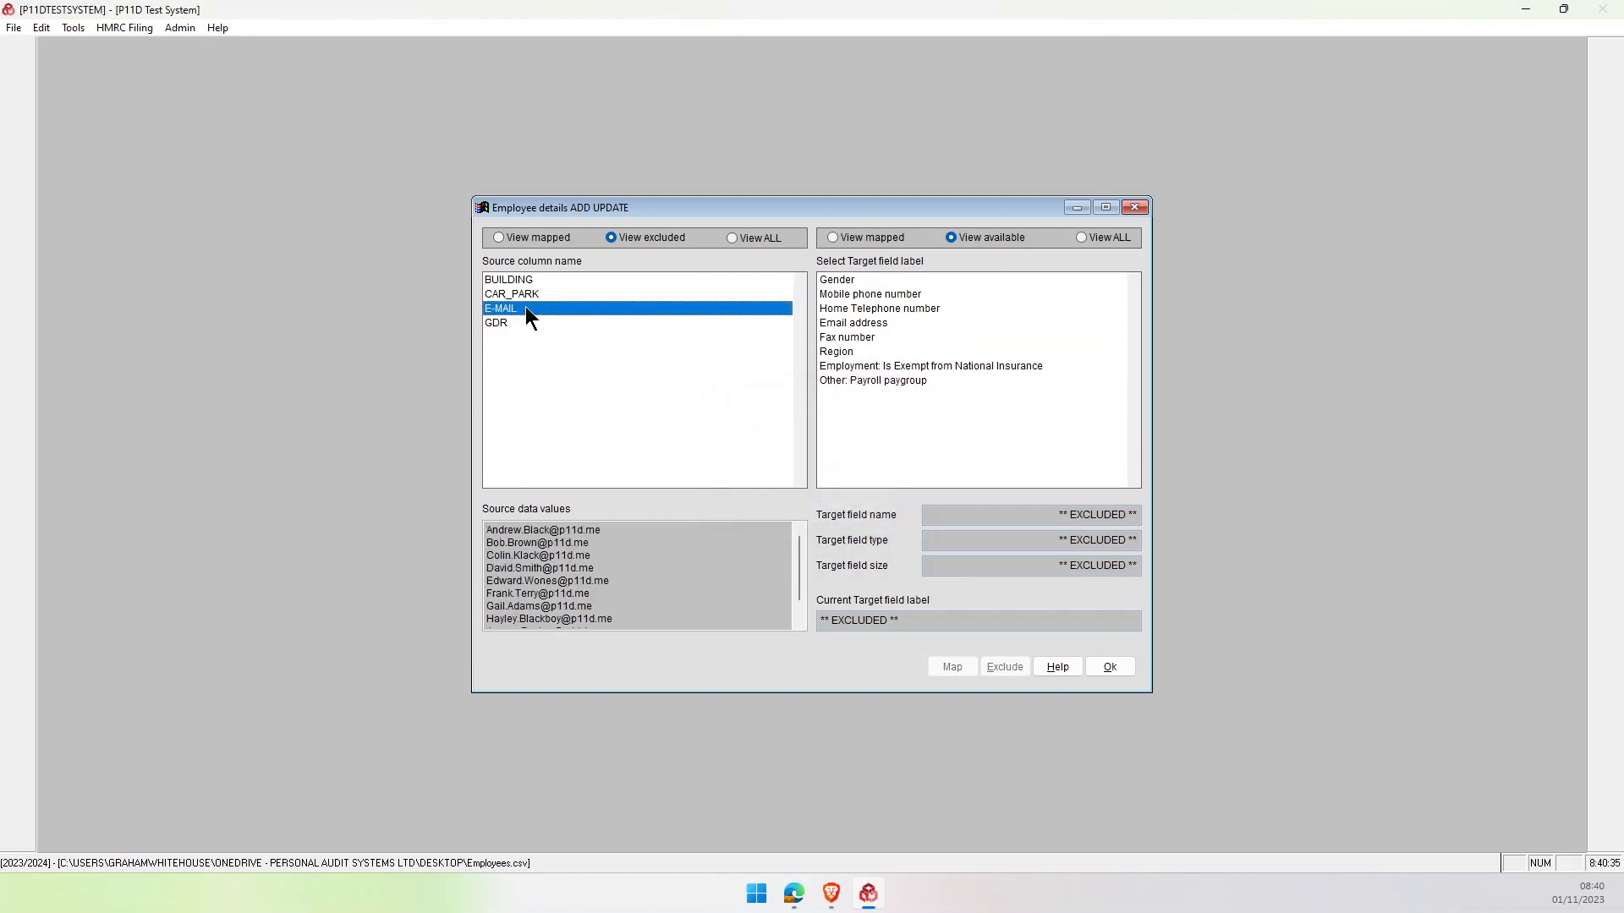
double_click(836, 322)
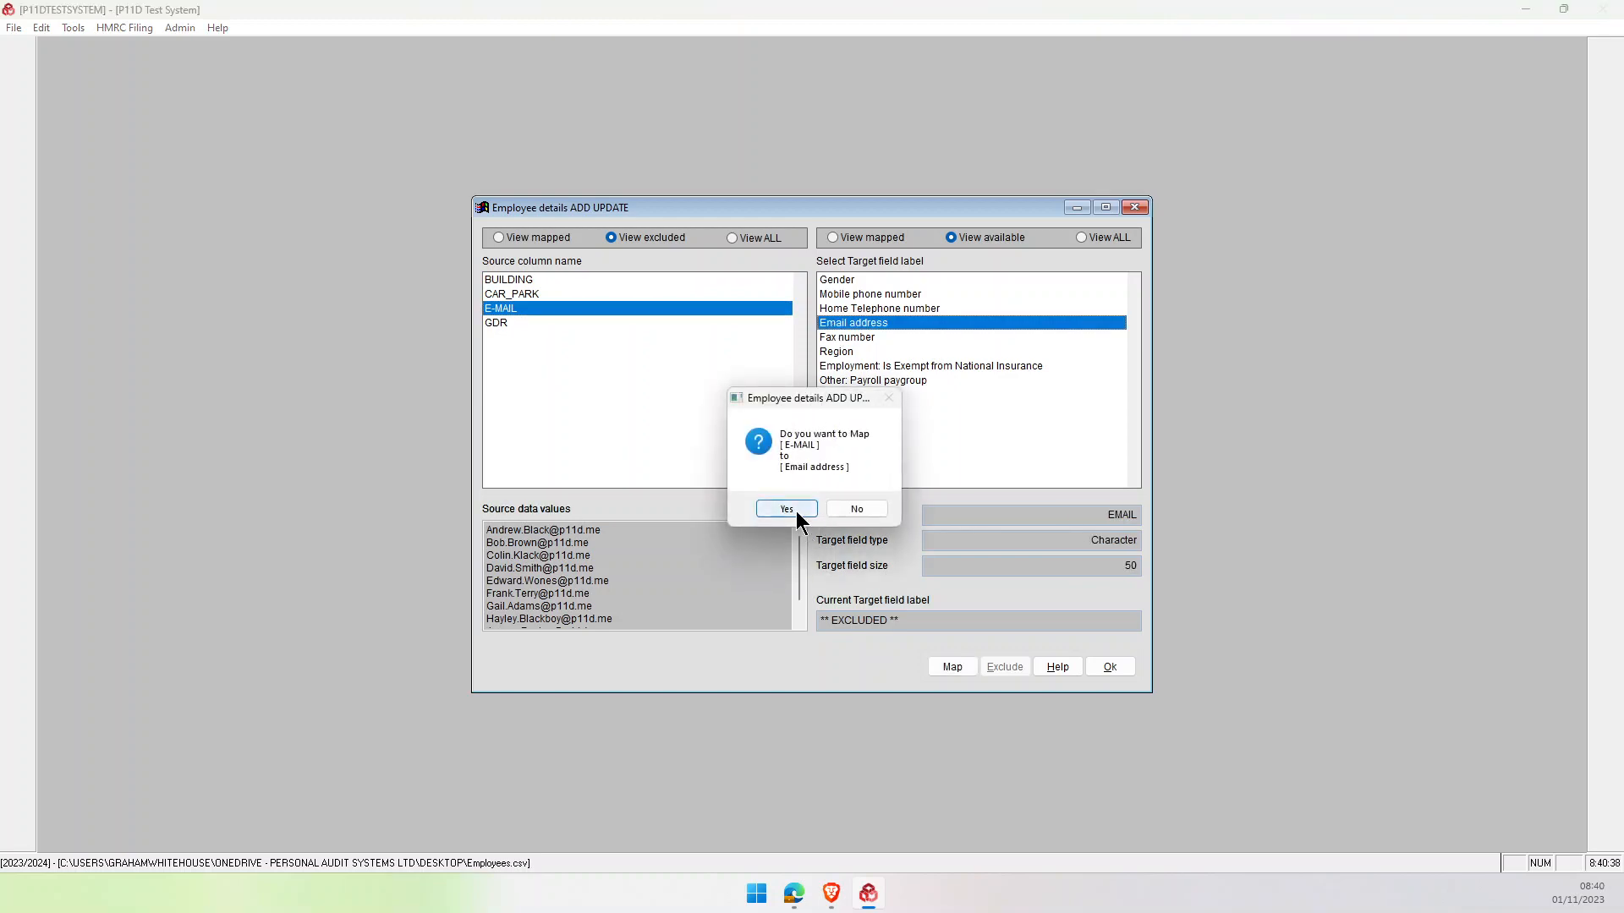
left_click(788, 509)
double_click(851, 281)
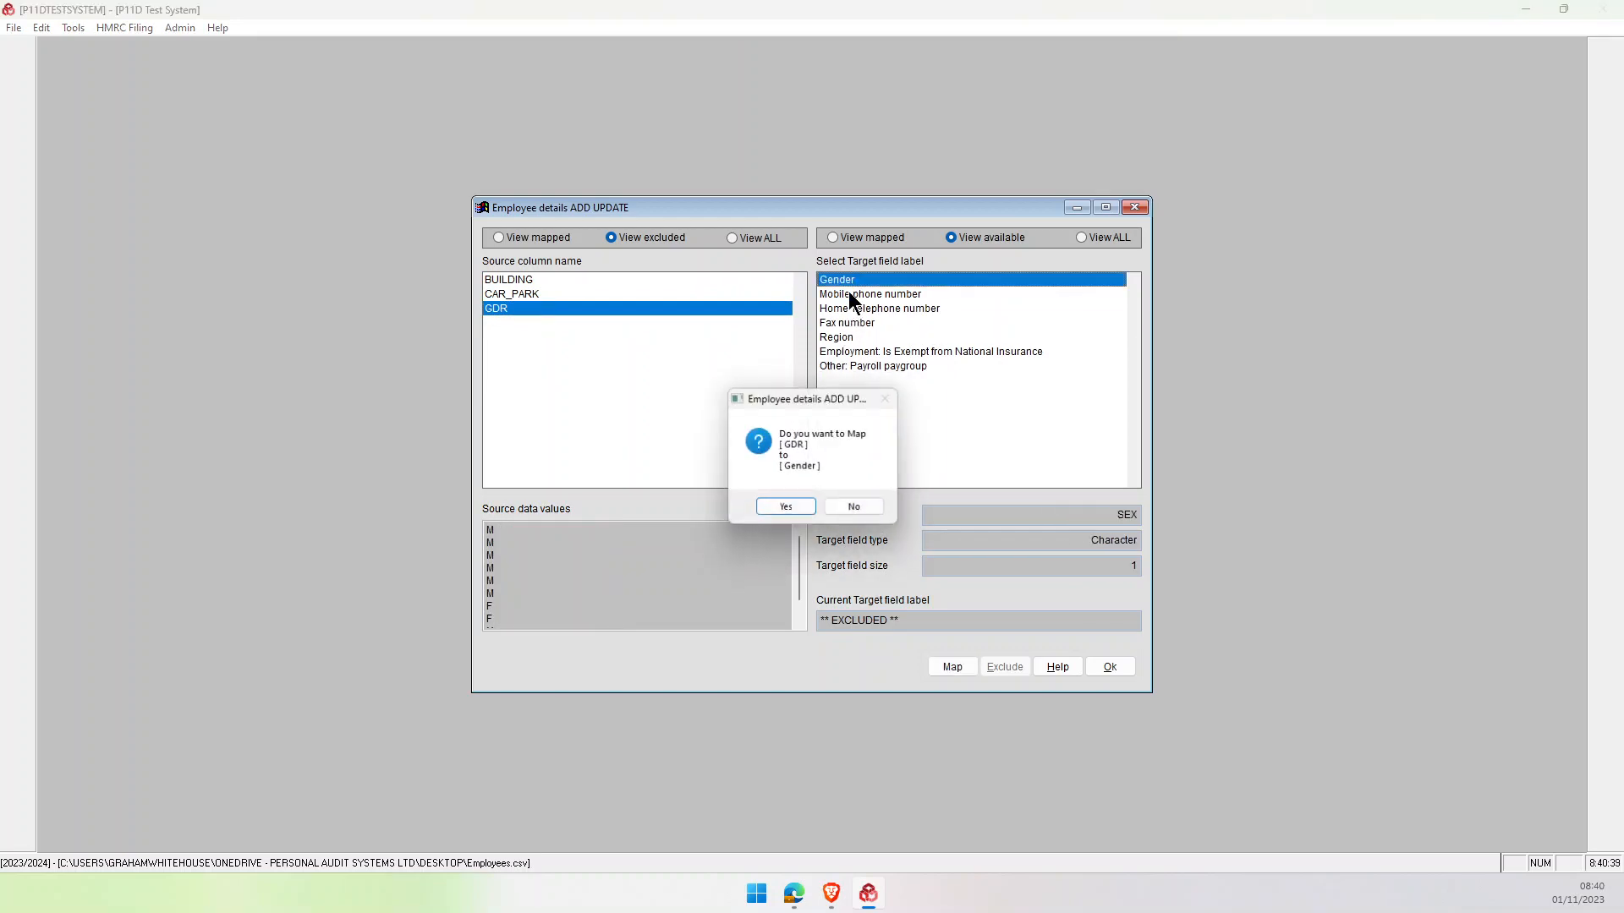
left_click(781, 509)
left_click(1107, 668)
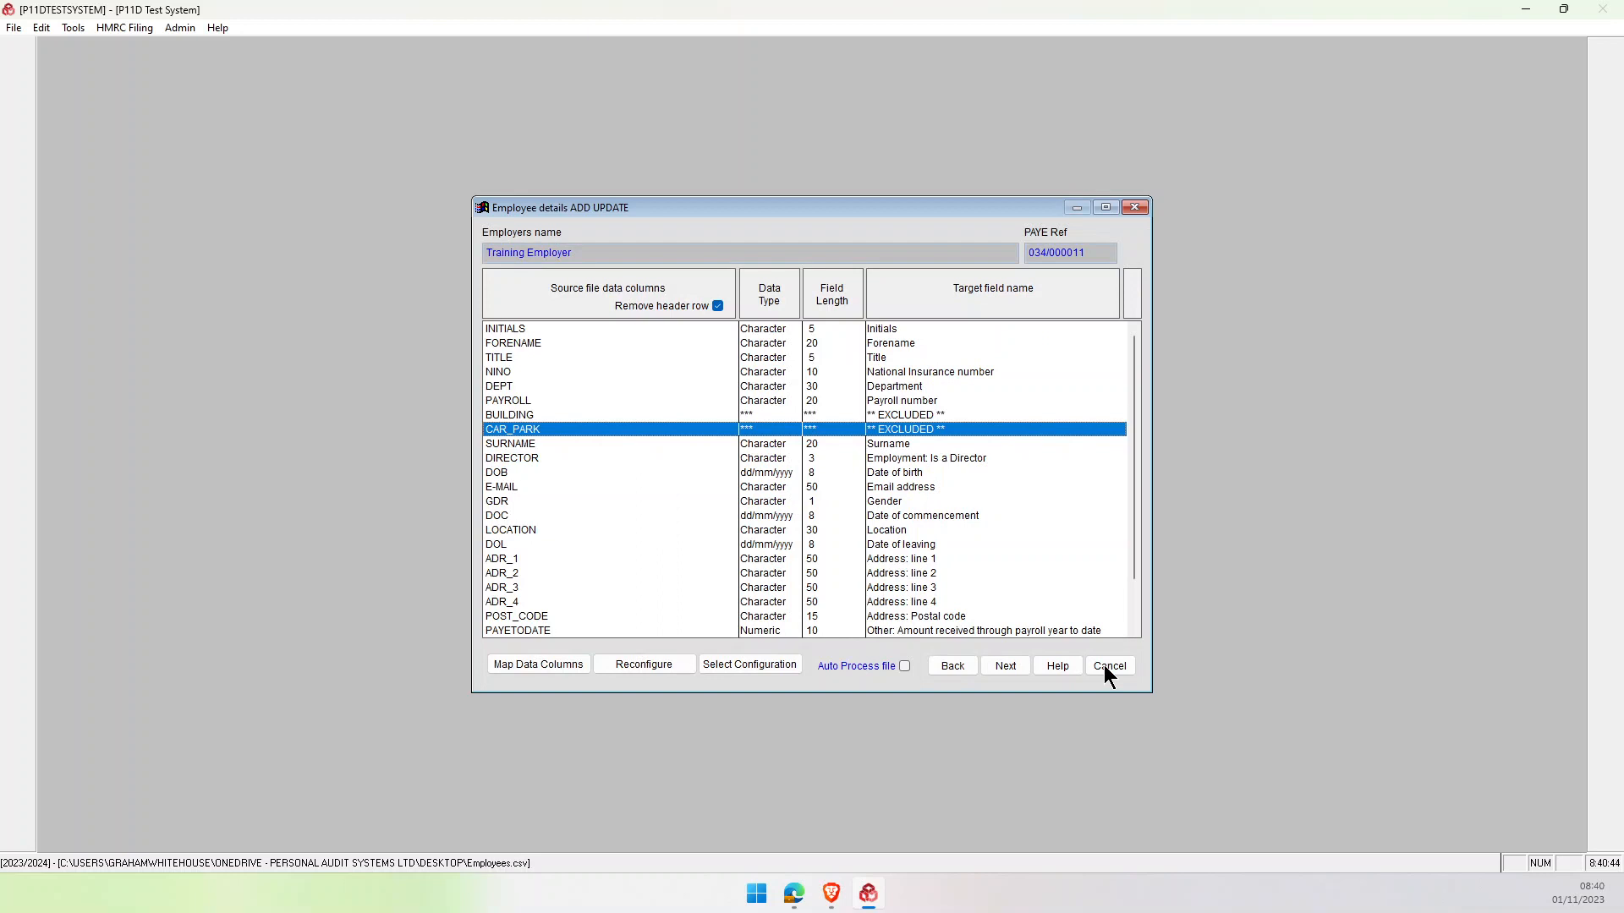
Review the full column mapping and continue to the preview of the employee records, checking its columns.
scroll(629, 446, "down", 2)
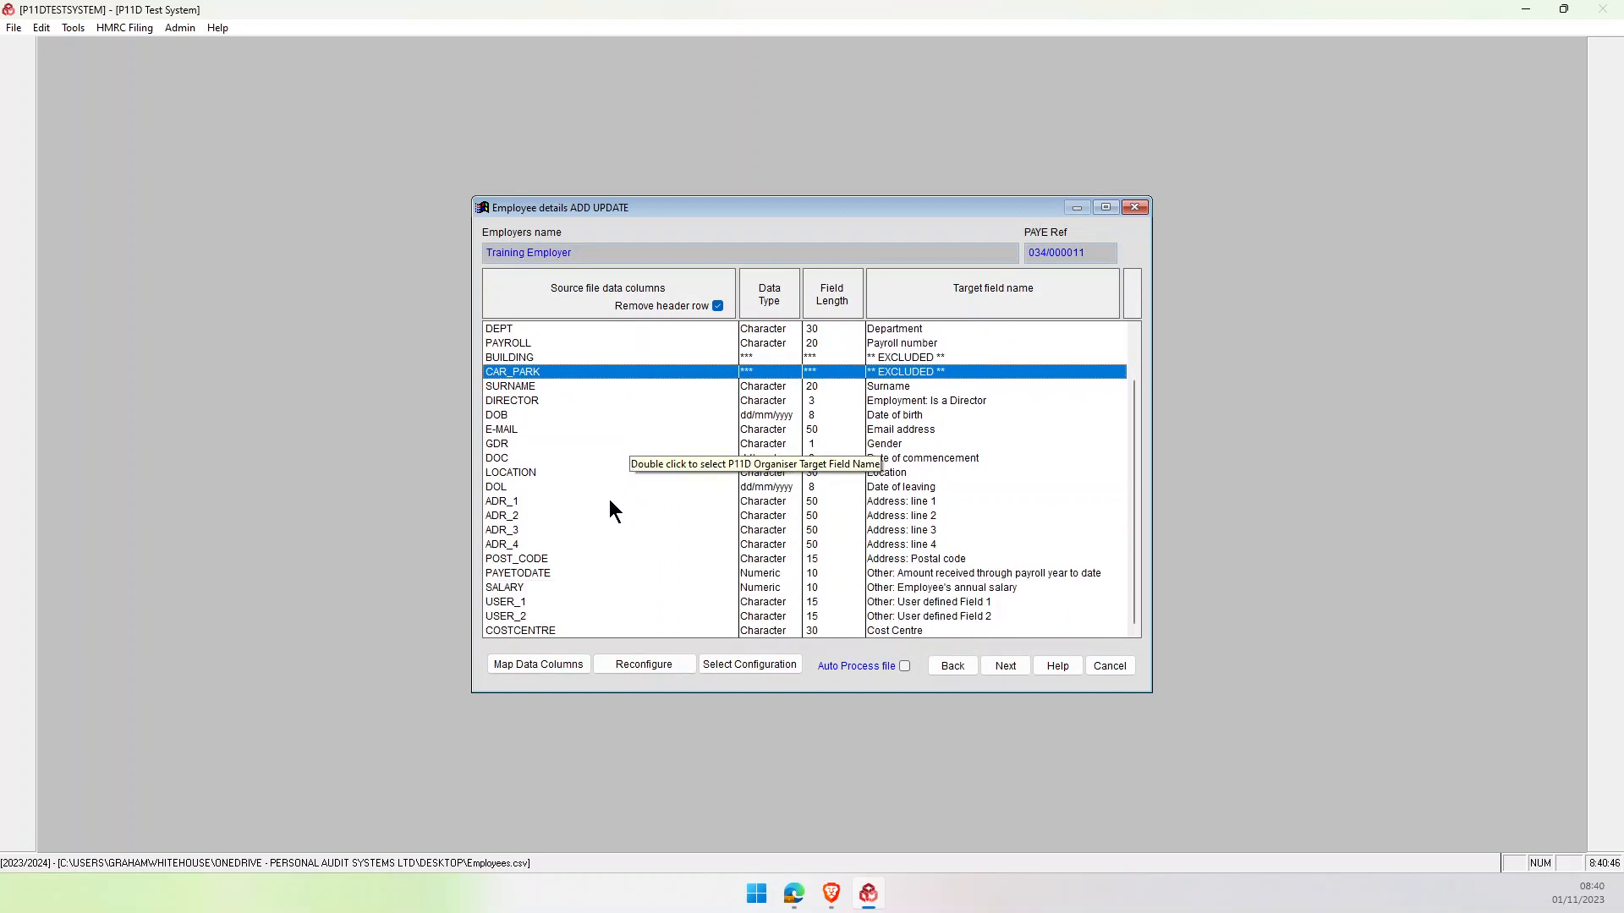
scroll(609, 501, "up", 2)
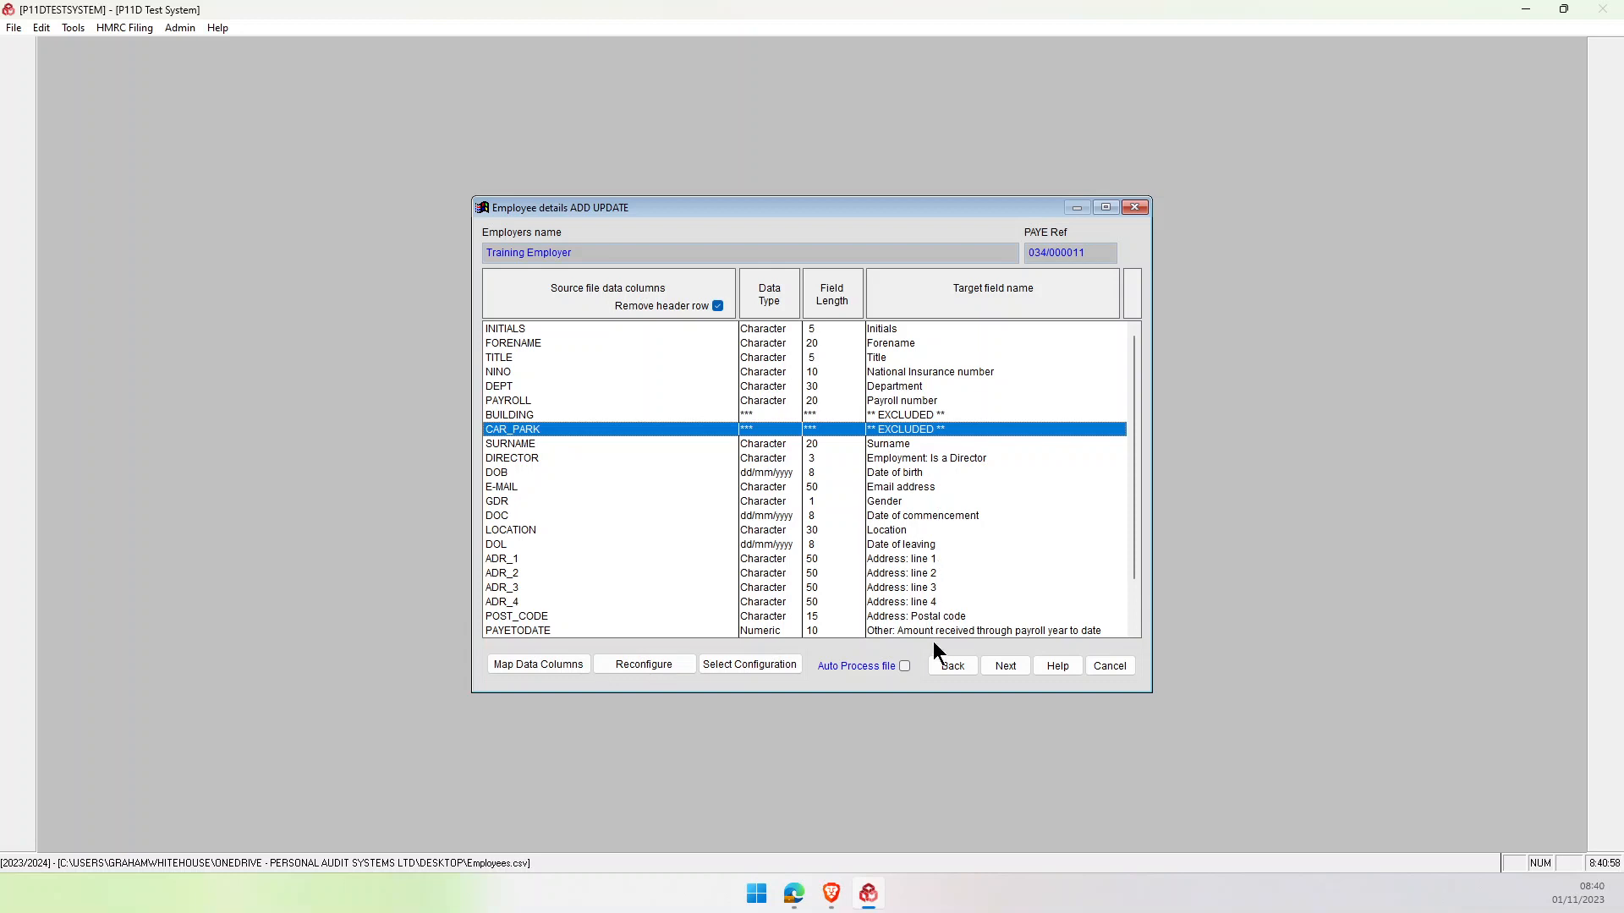
left_click(1001, 667)
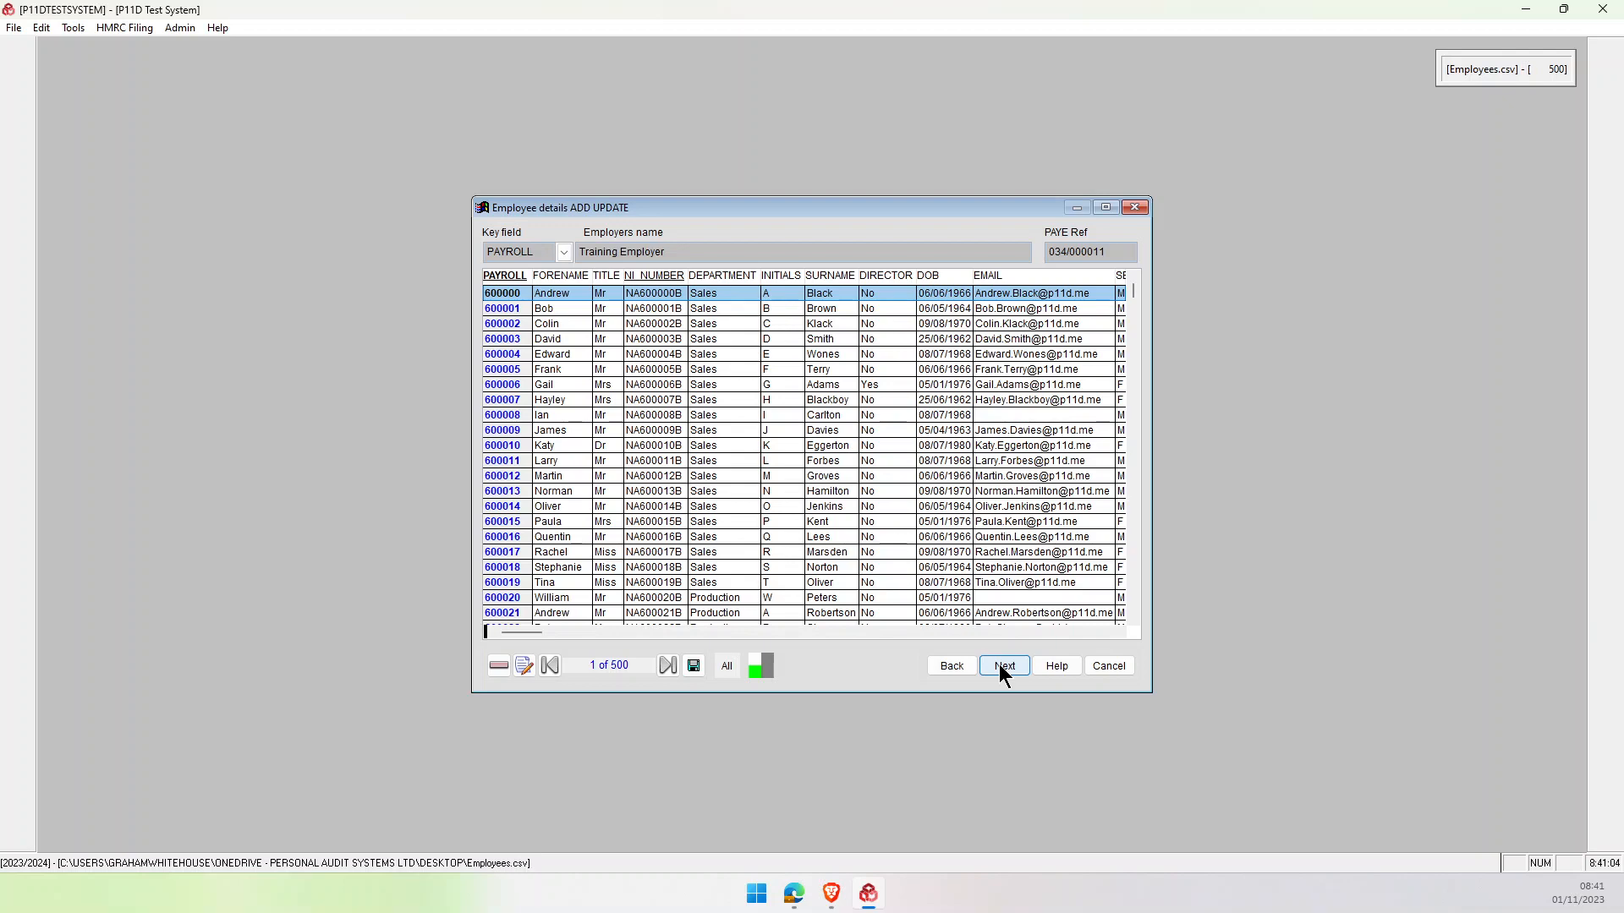
left_click(906, 631)
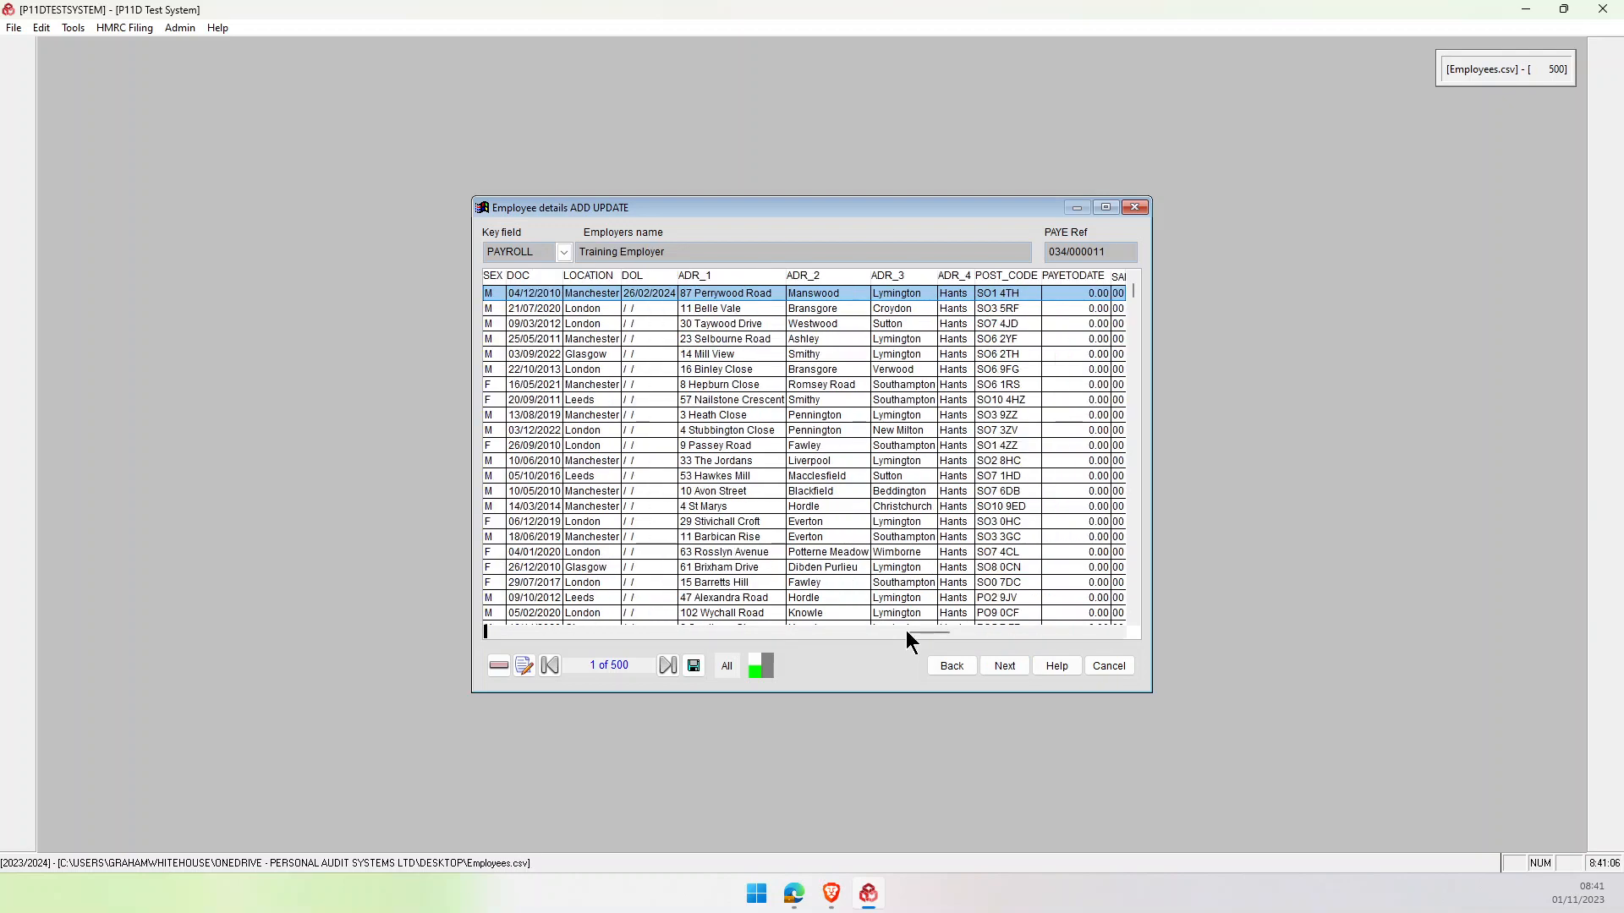
left_click(555, 632)
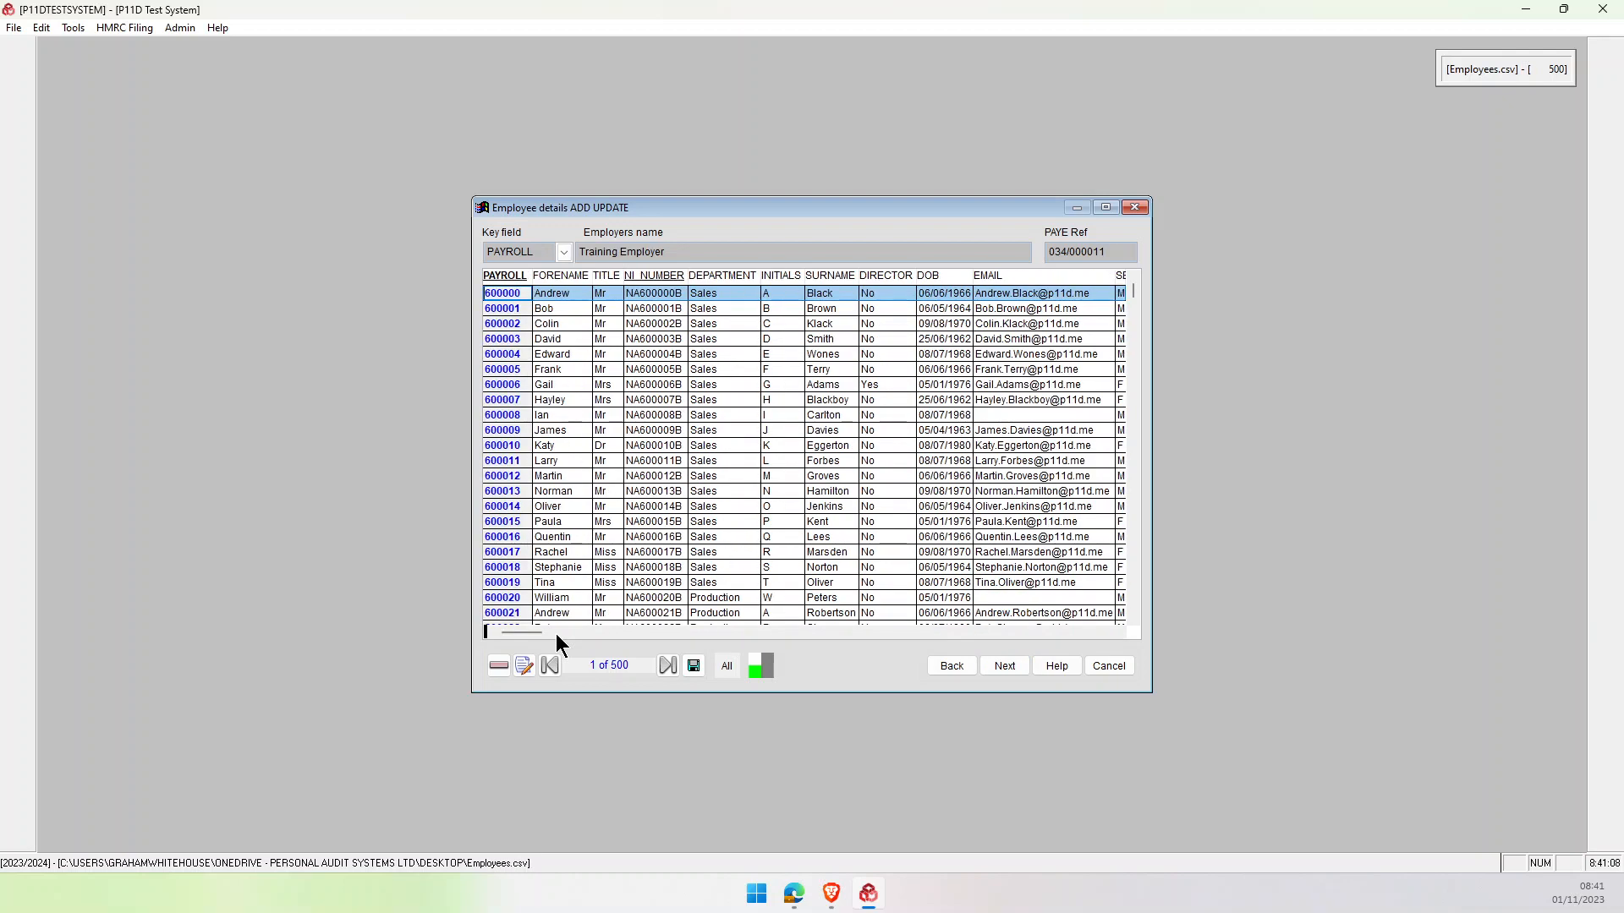
Switch the key field to NI_NUMBER and set it back to PAYROLL.
left_click(567, 259)
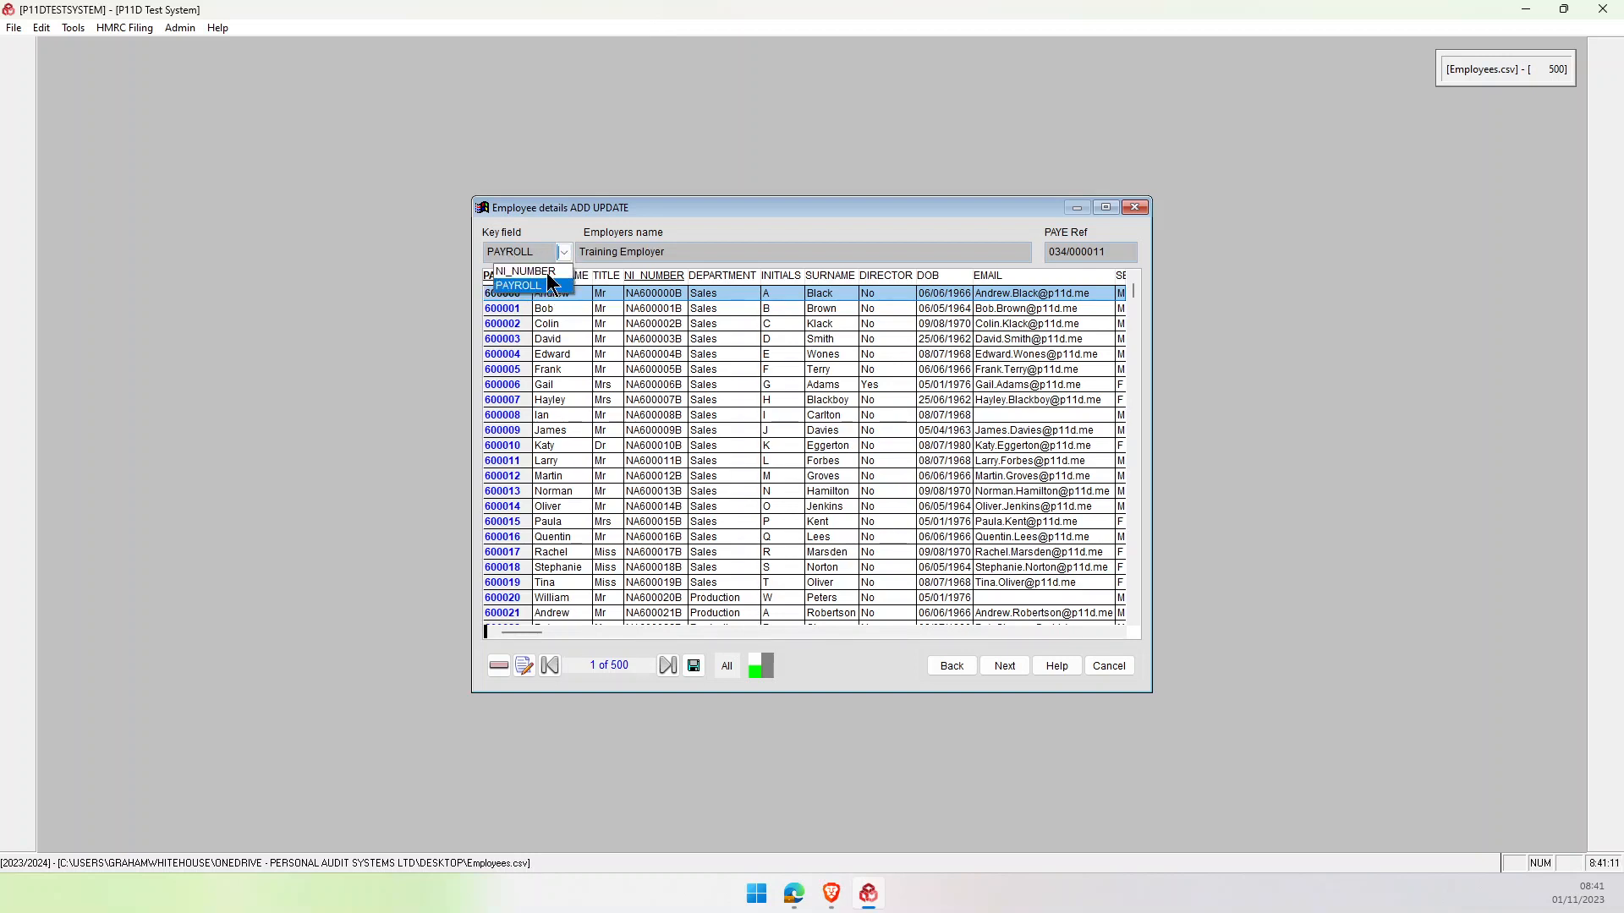
left_click(543, 221)
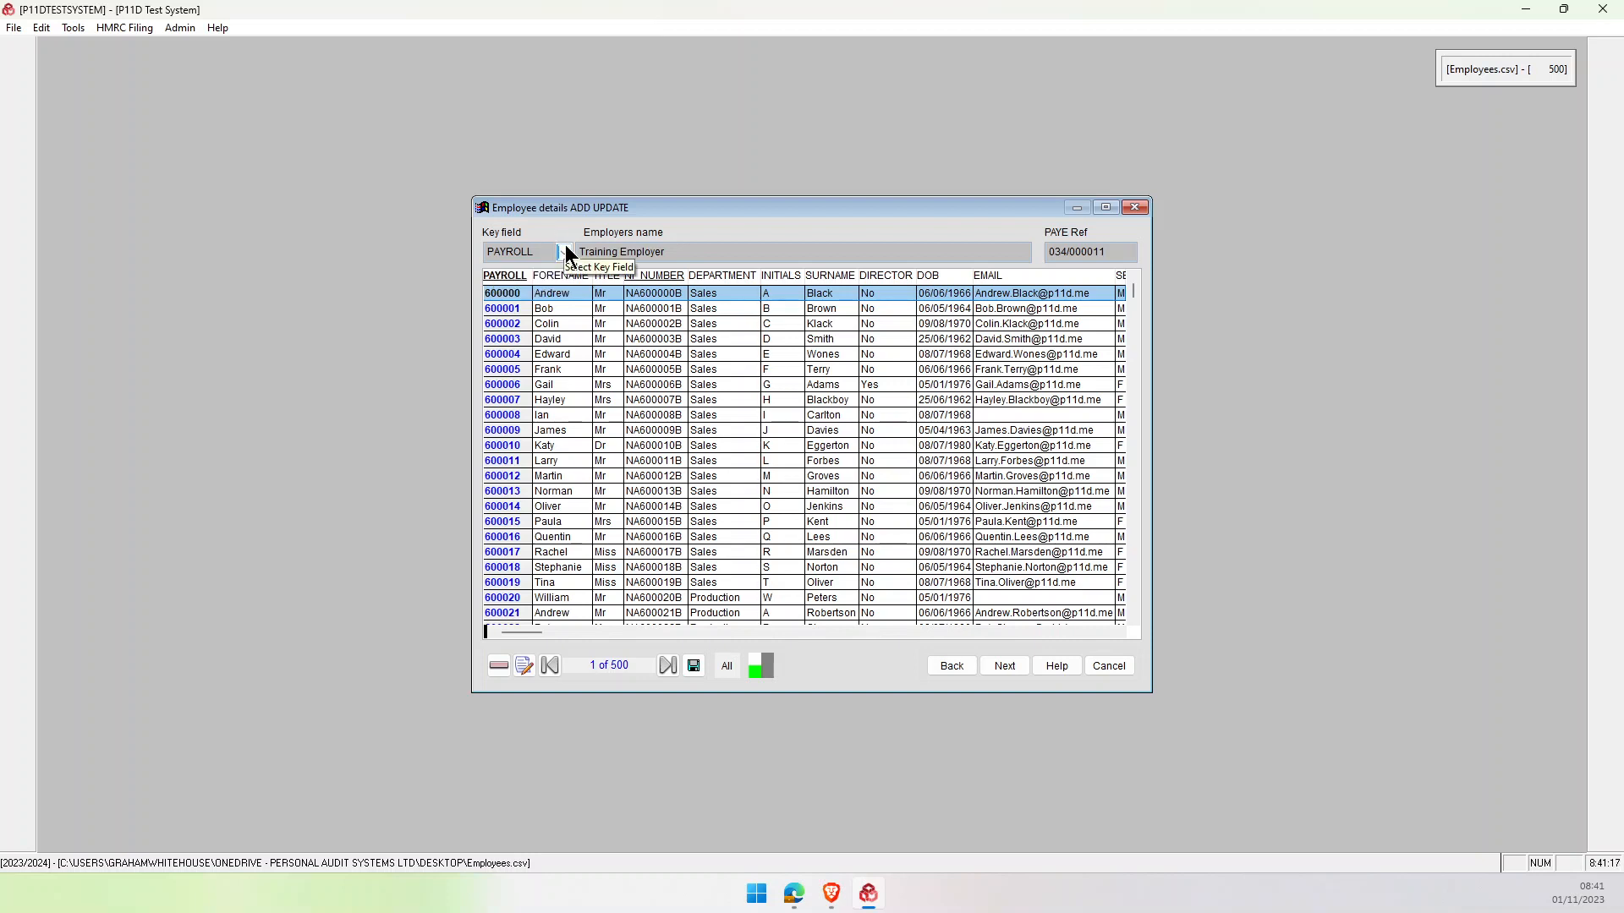
left_click(565, 247)
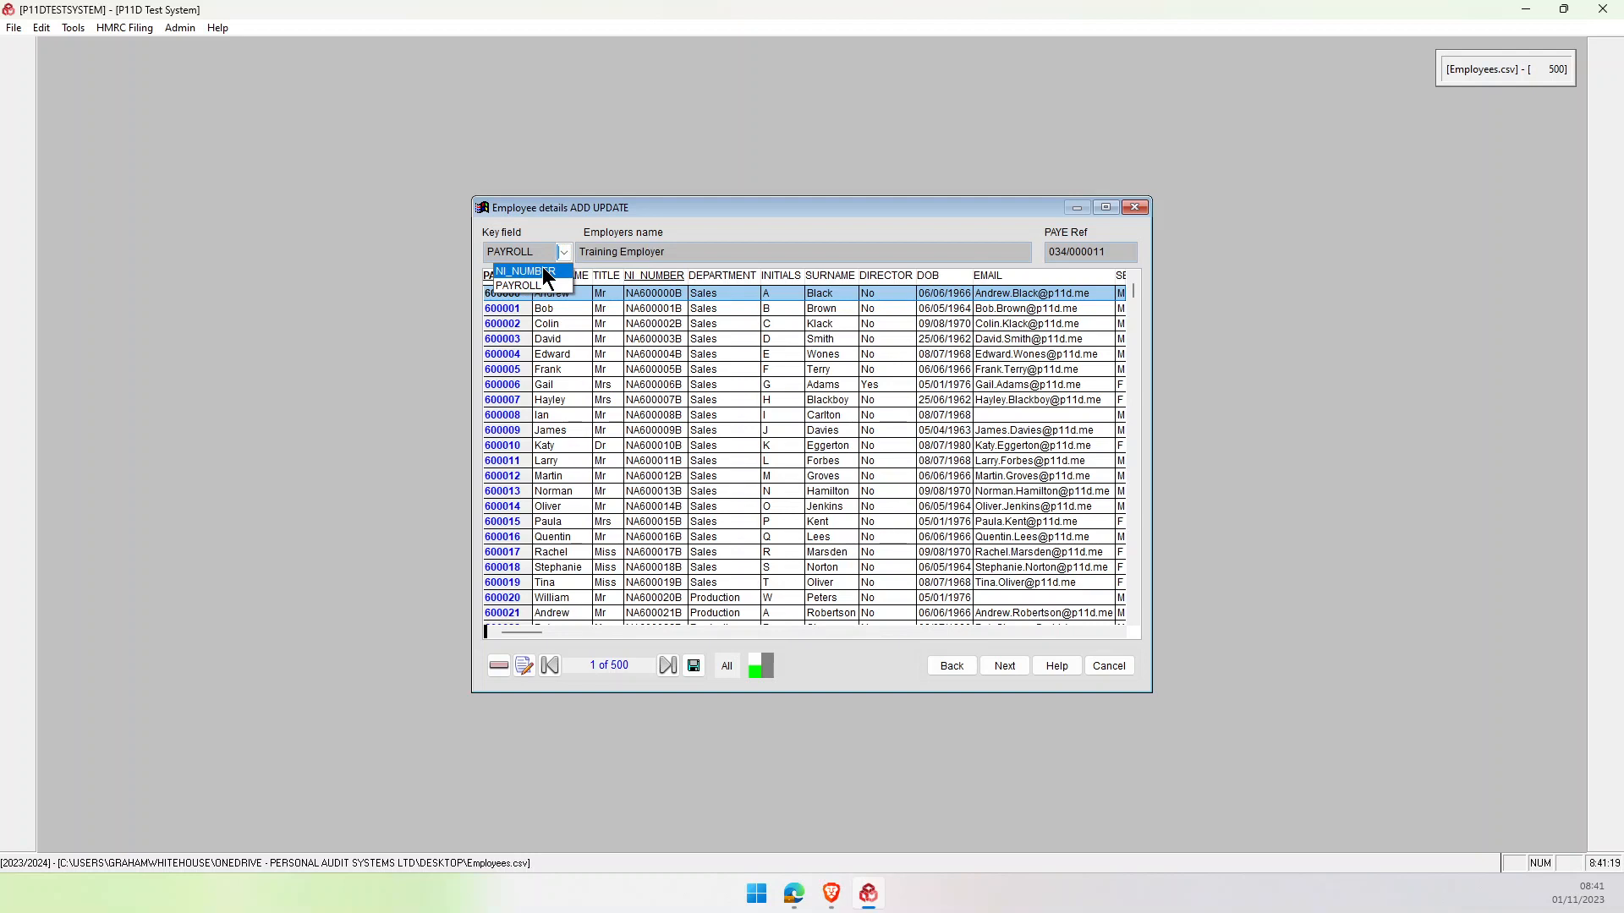
left_click(541, 270)
left_click(562, 253)
left_click(524, 286)
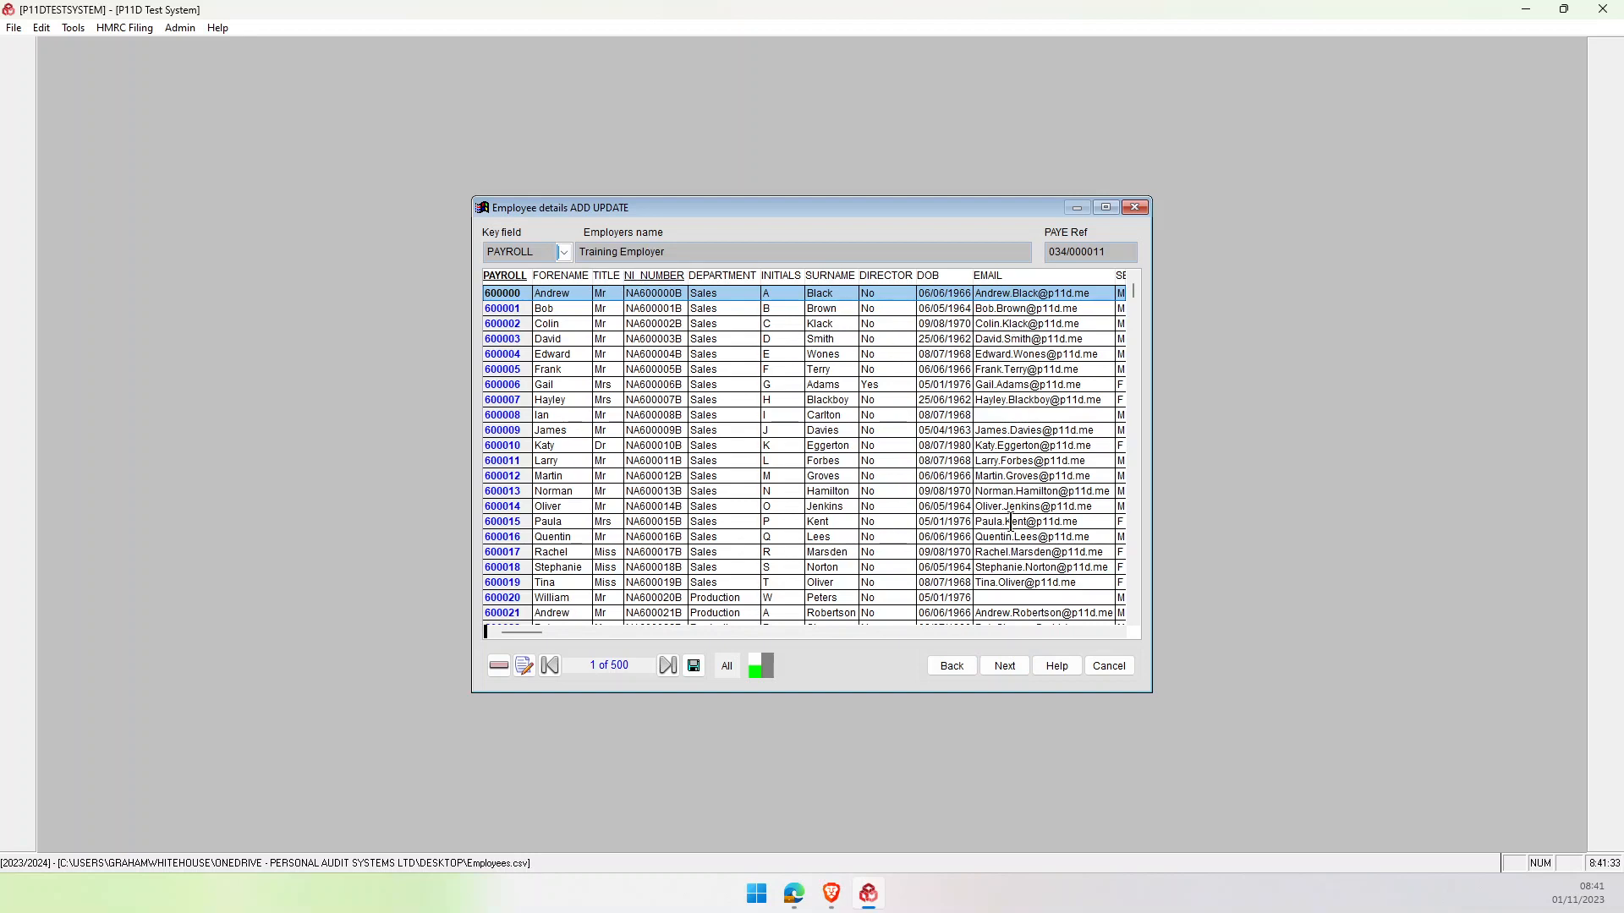
Continue the import, keeping and inspecting the record with a blank National Insurance number, and ignore the blank-value warning.
left_click(1006, 666)
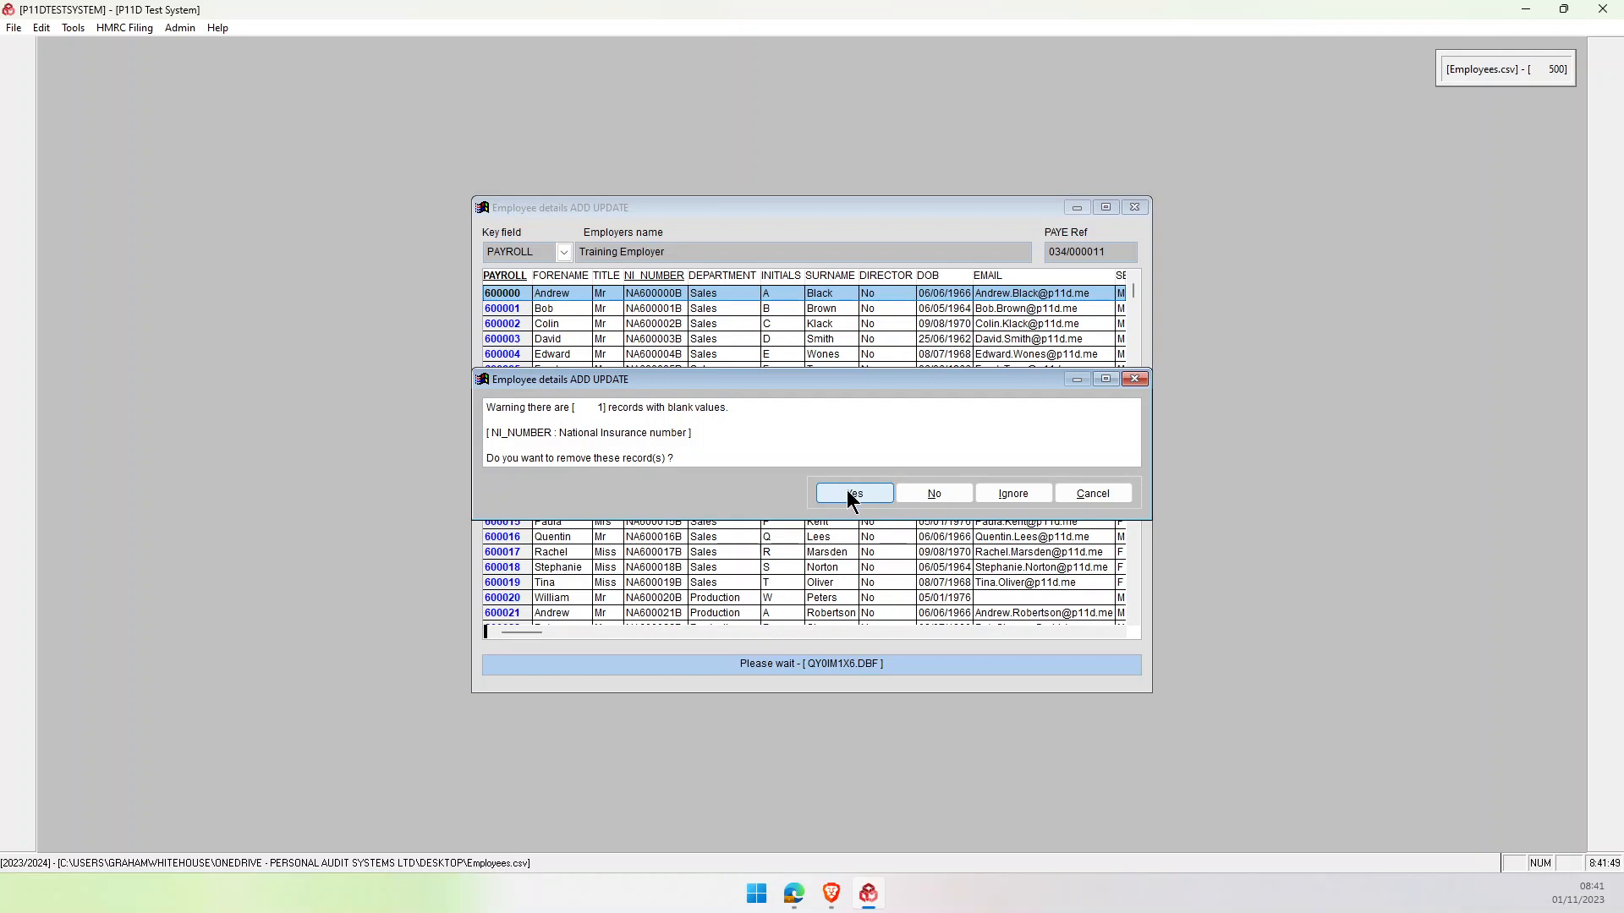
left_click(934, 494)
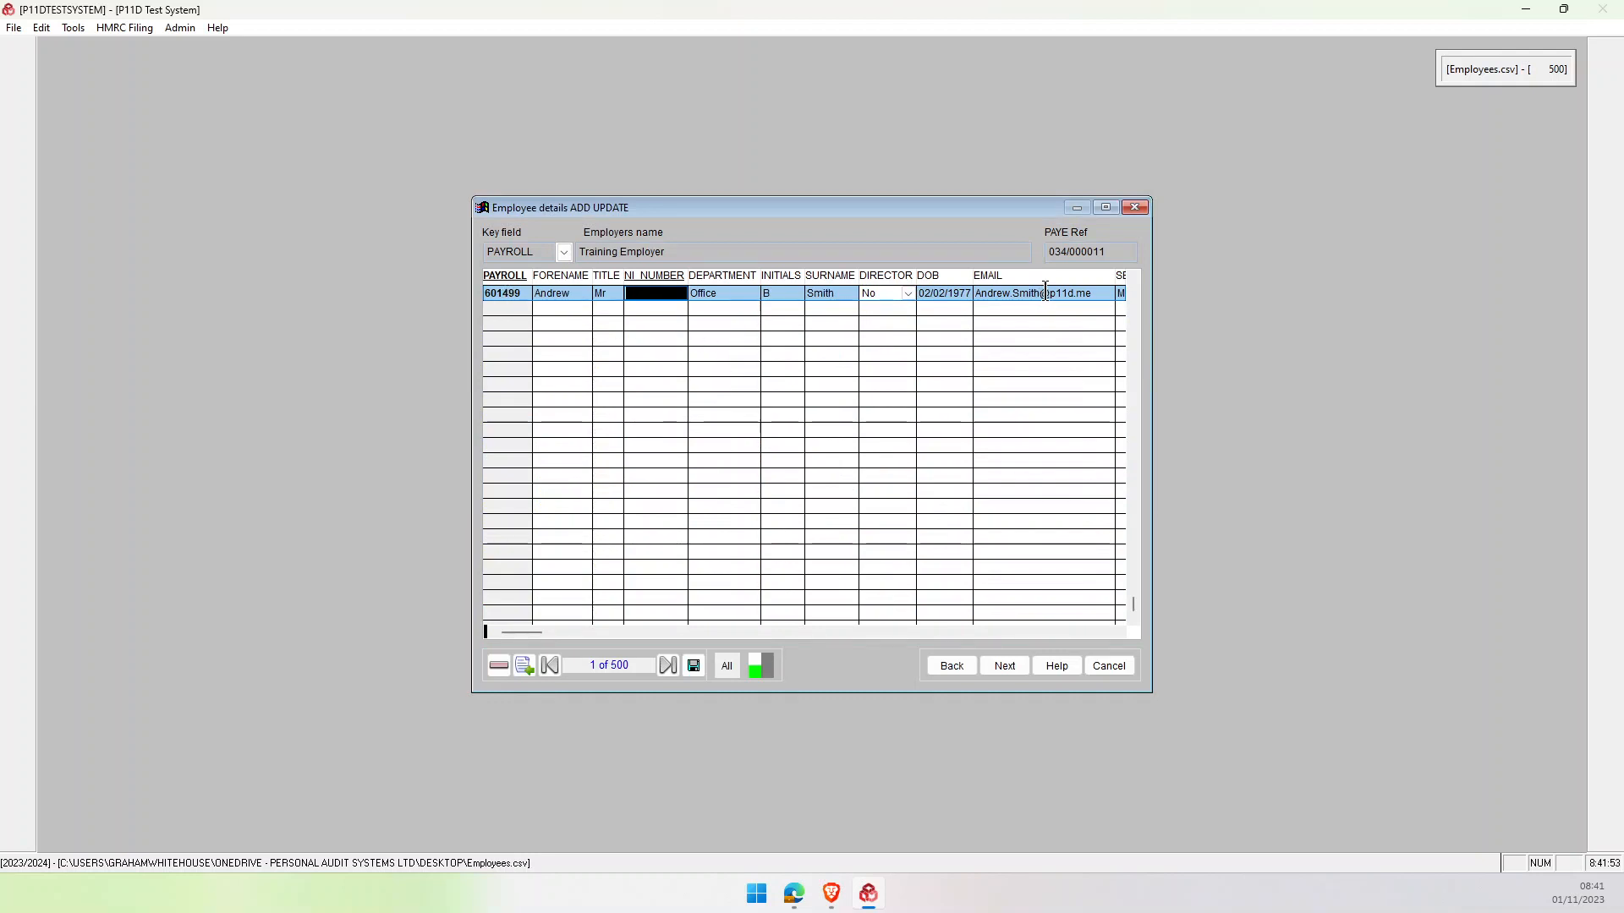
left_click(1014, 659)
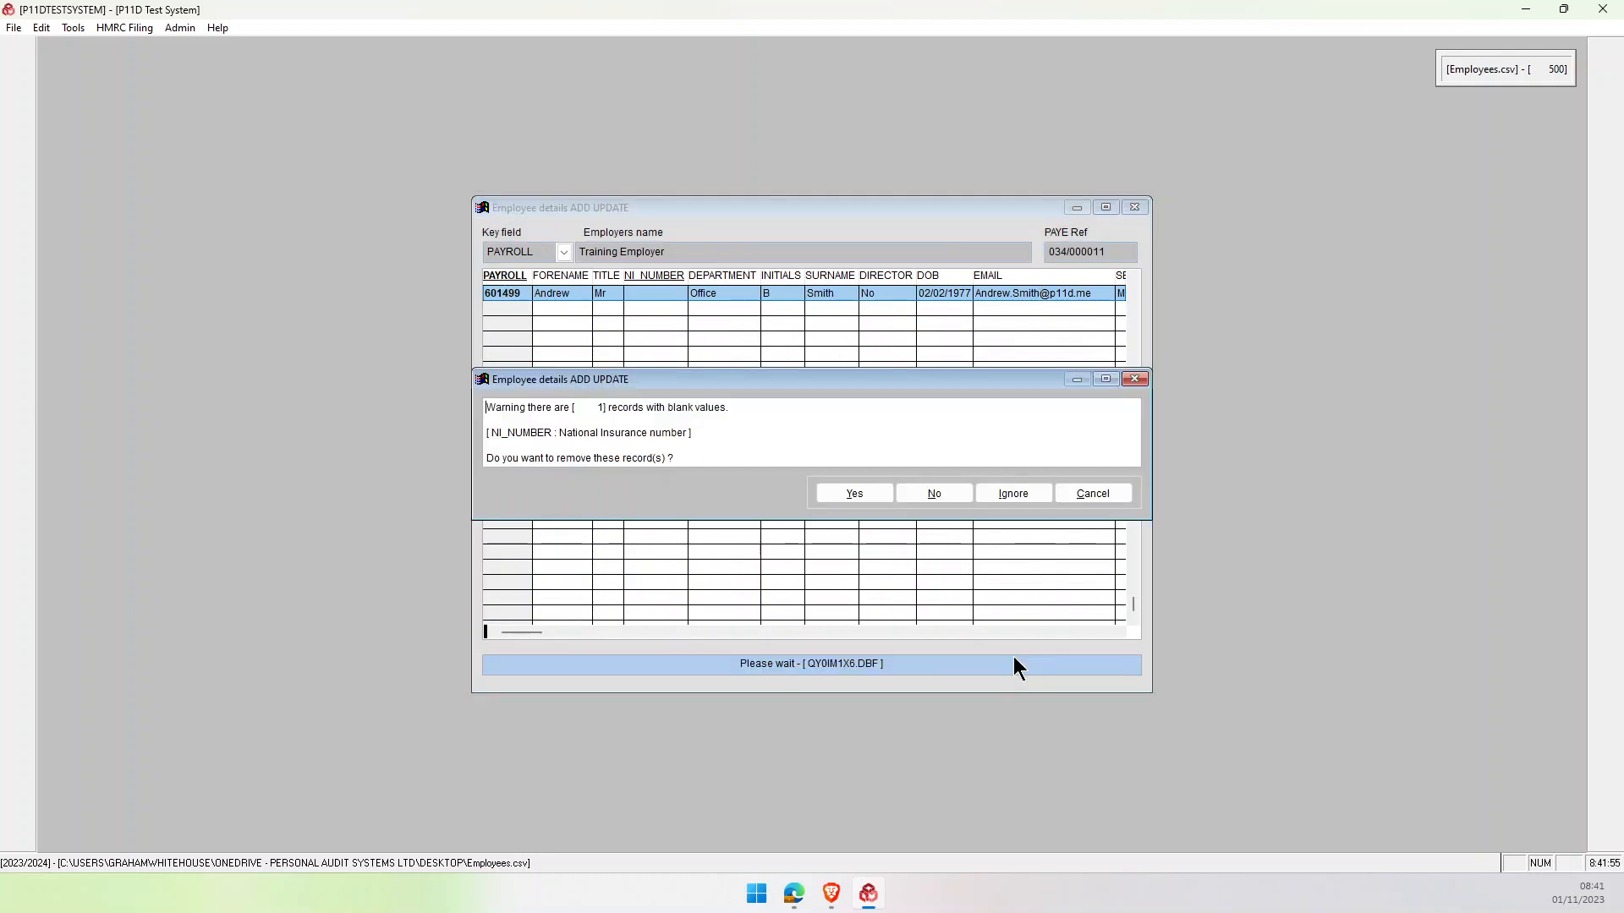
left_click(1007, 493)
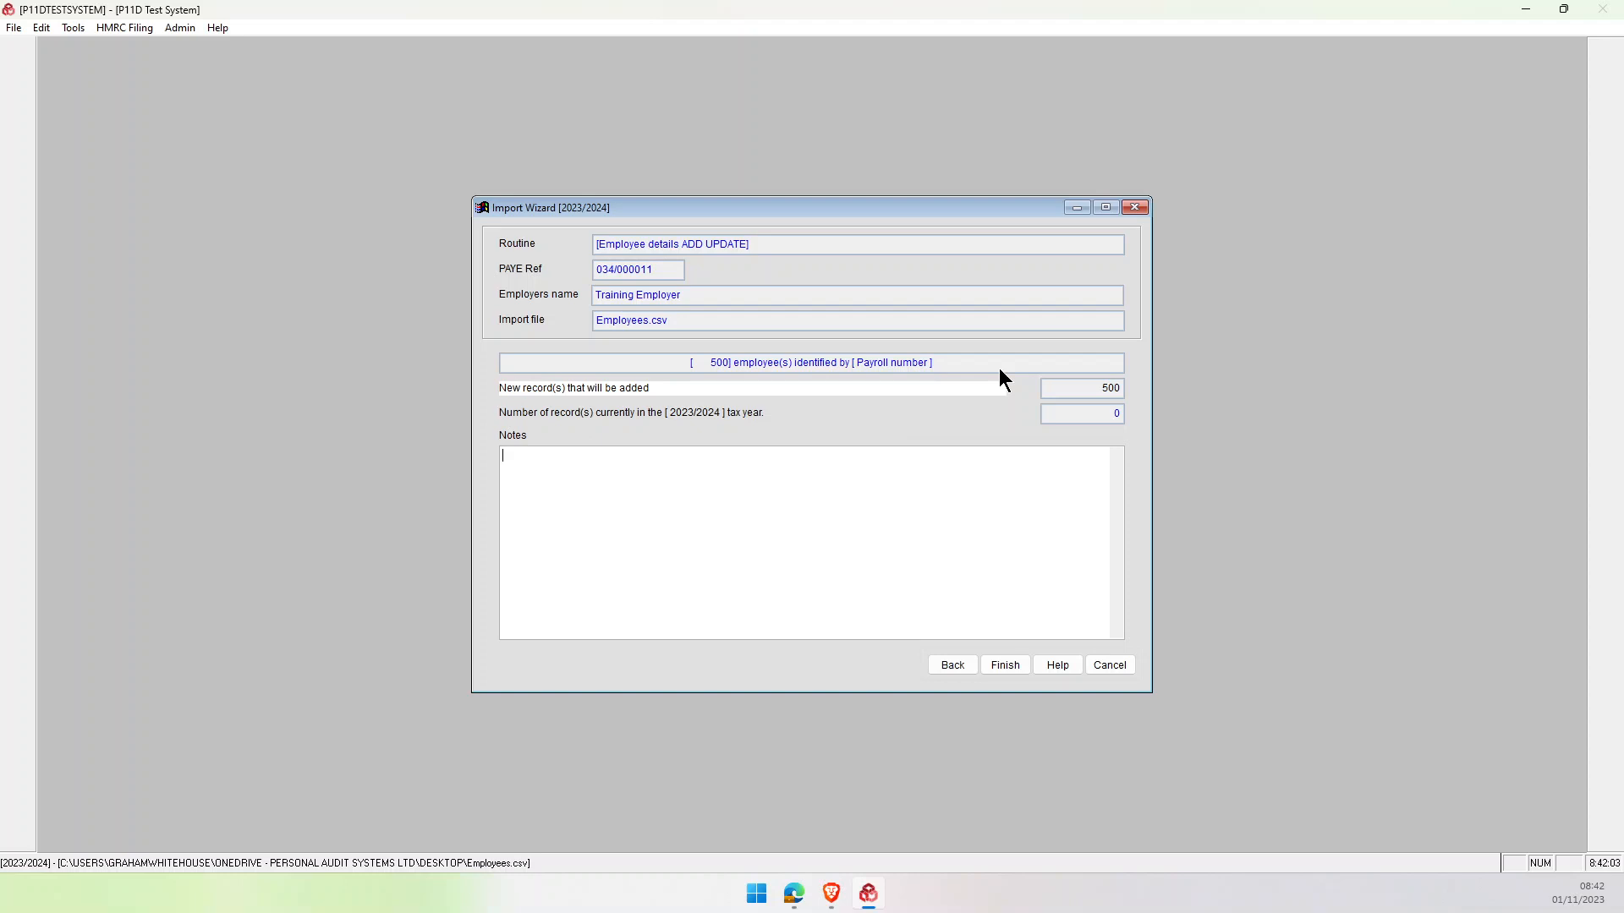
Finish the import, save the changes for Training Employer in the 2023/2024 tax year, and close the Import Wizard.
left_click(1006, 666)
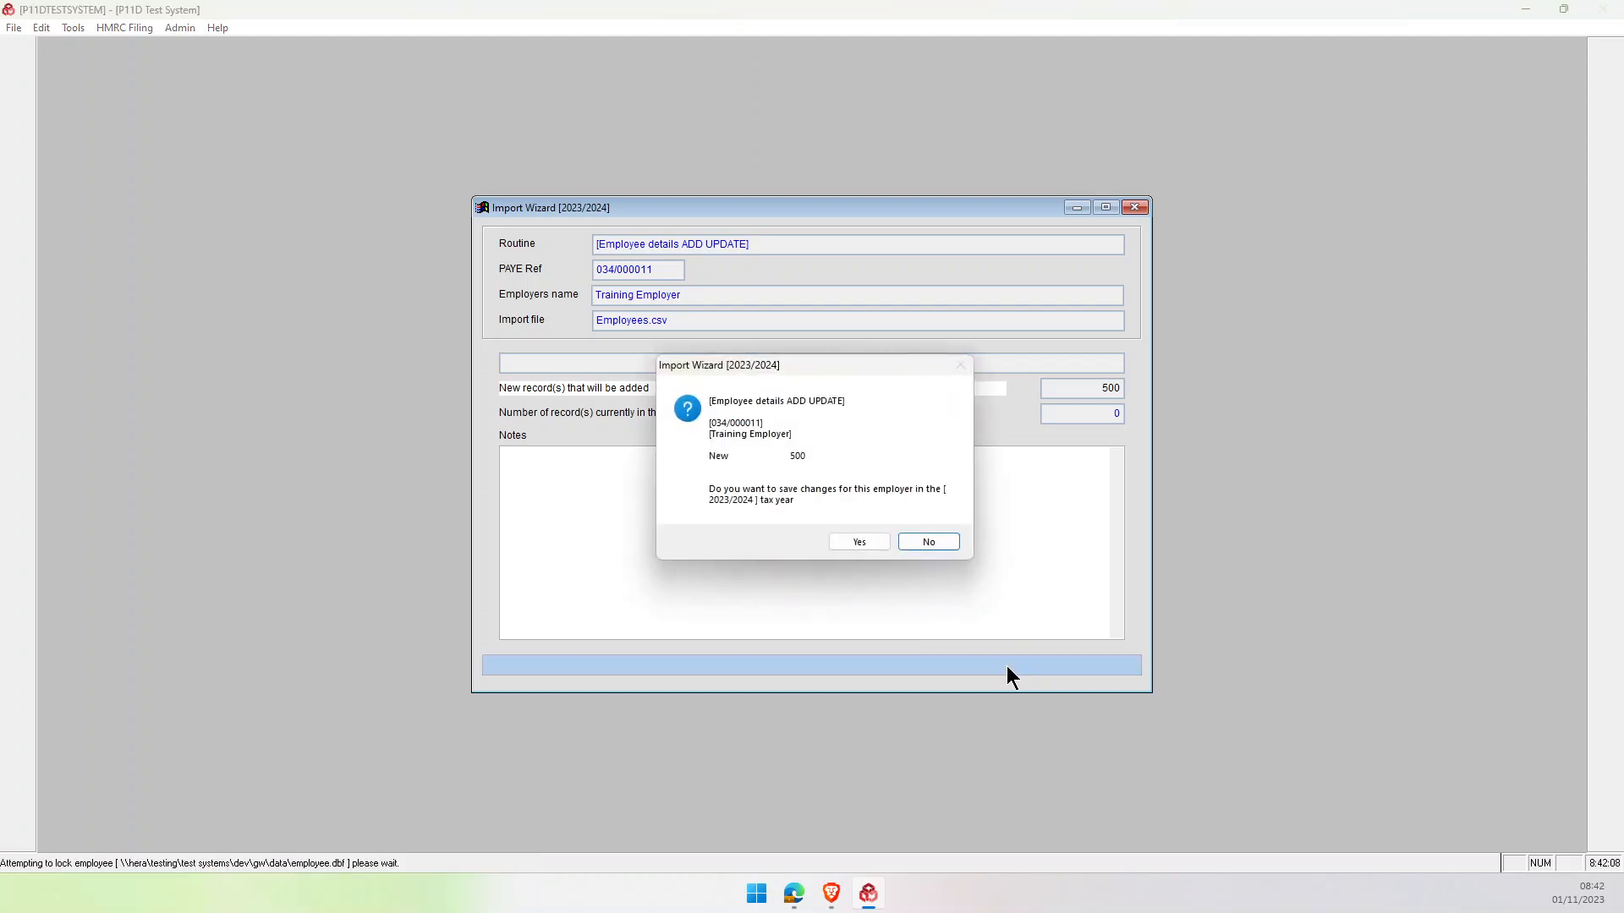
left_click(849, 543)
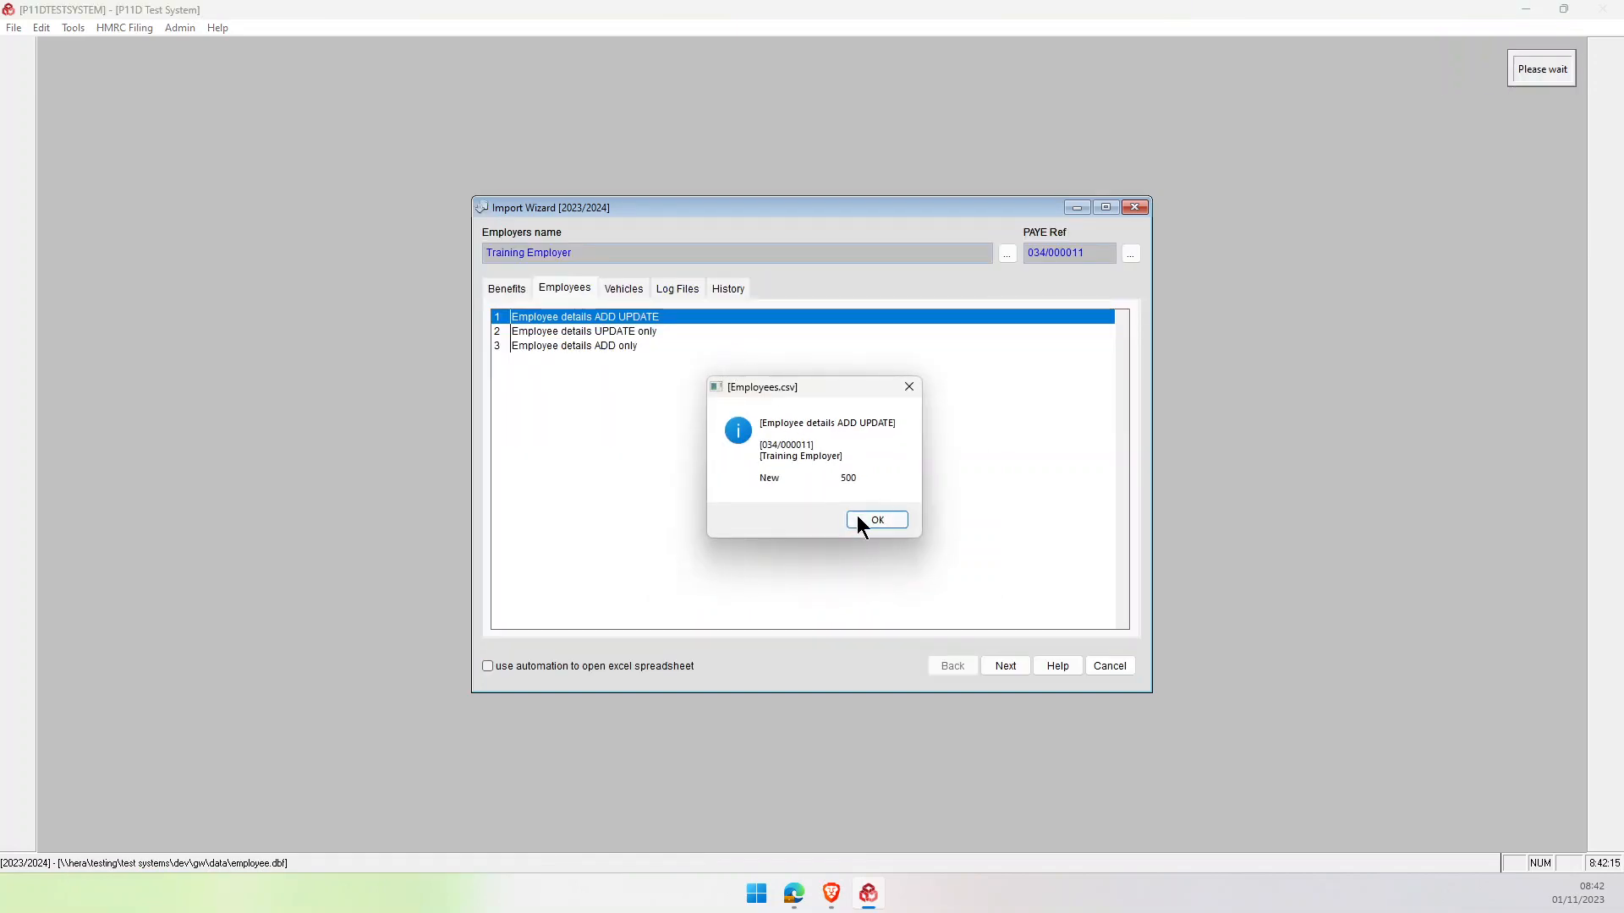
left_click(876, 520)
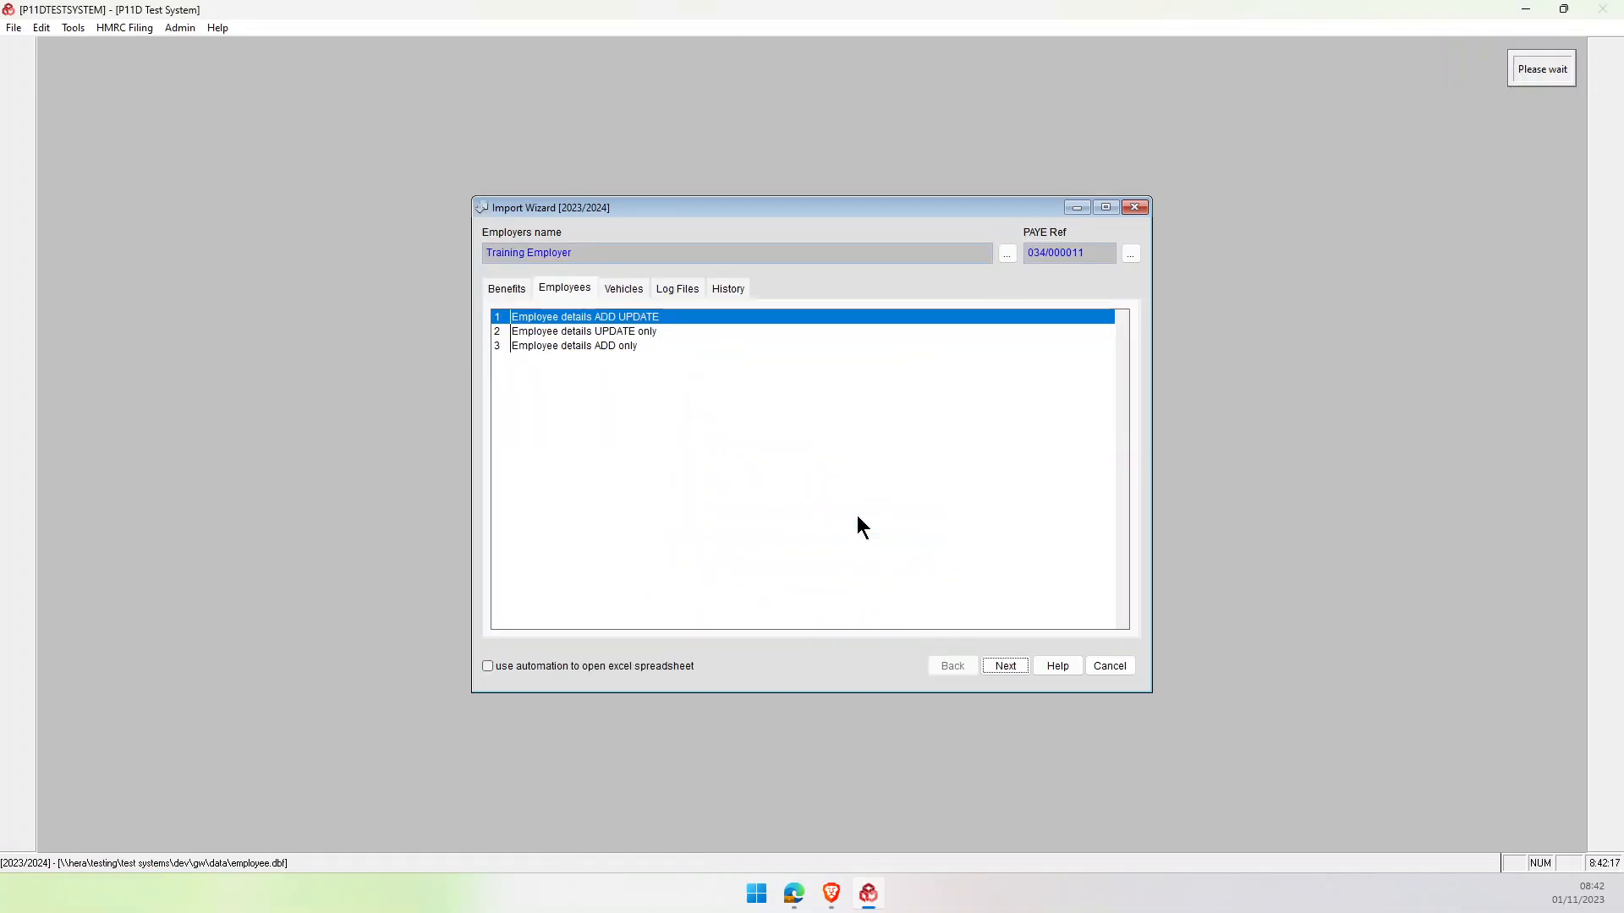
left_click(1108, 666)
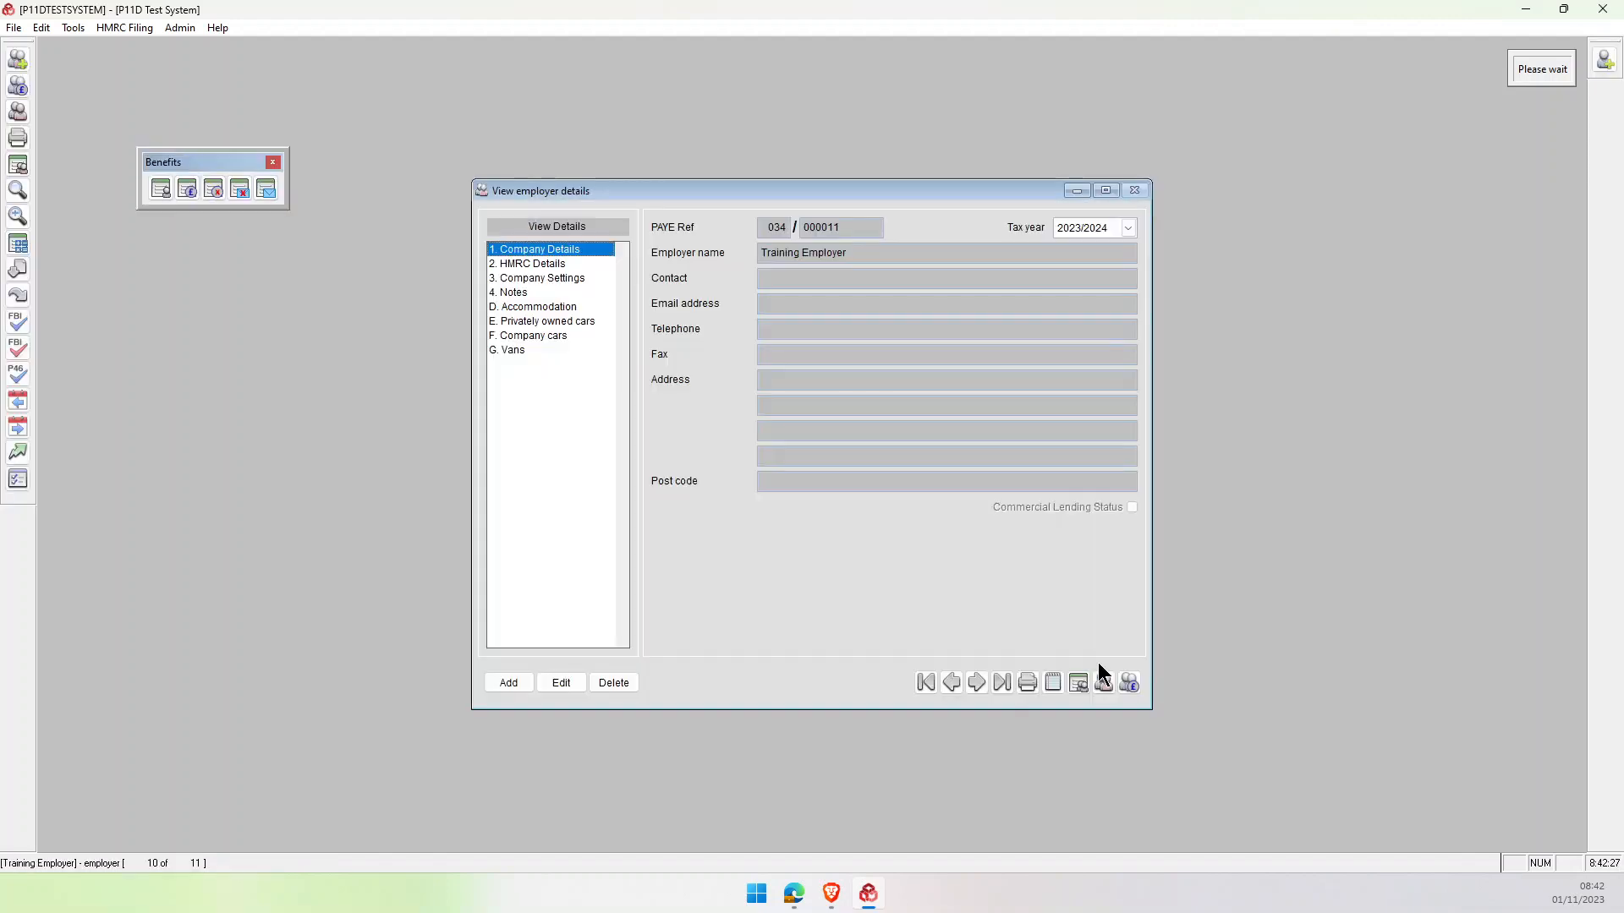
Build the list of all employees for Training Employer and look through the imported records.
left_click(170, 196)
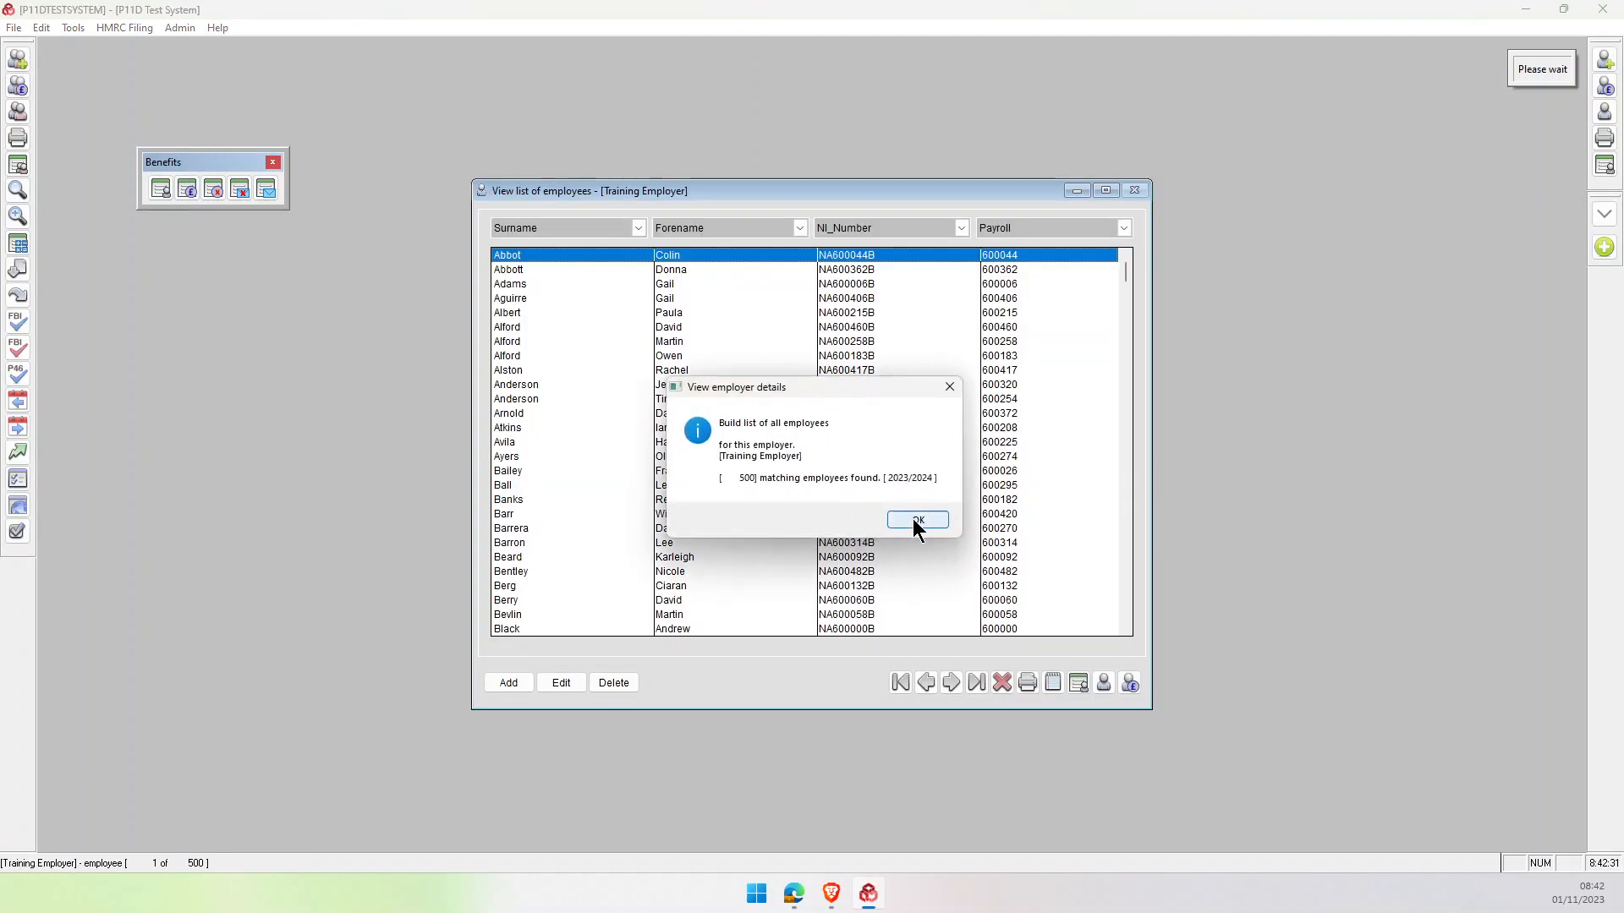
left_click(918, 520)
scroll(643, 518, "down", 1)
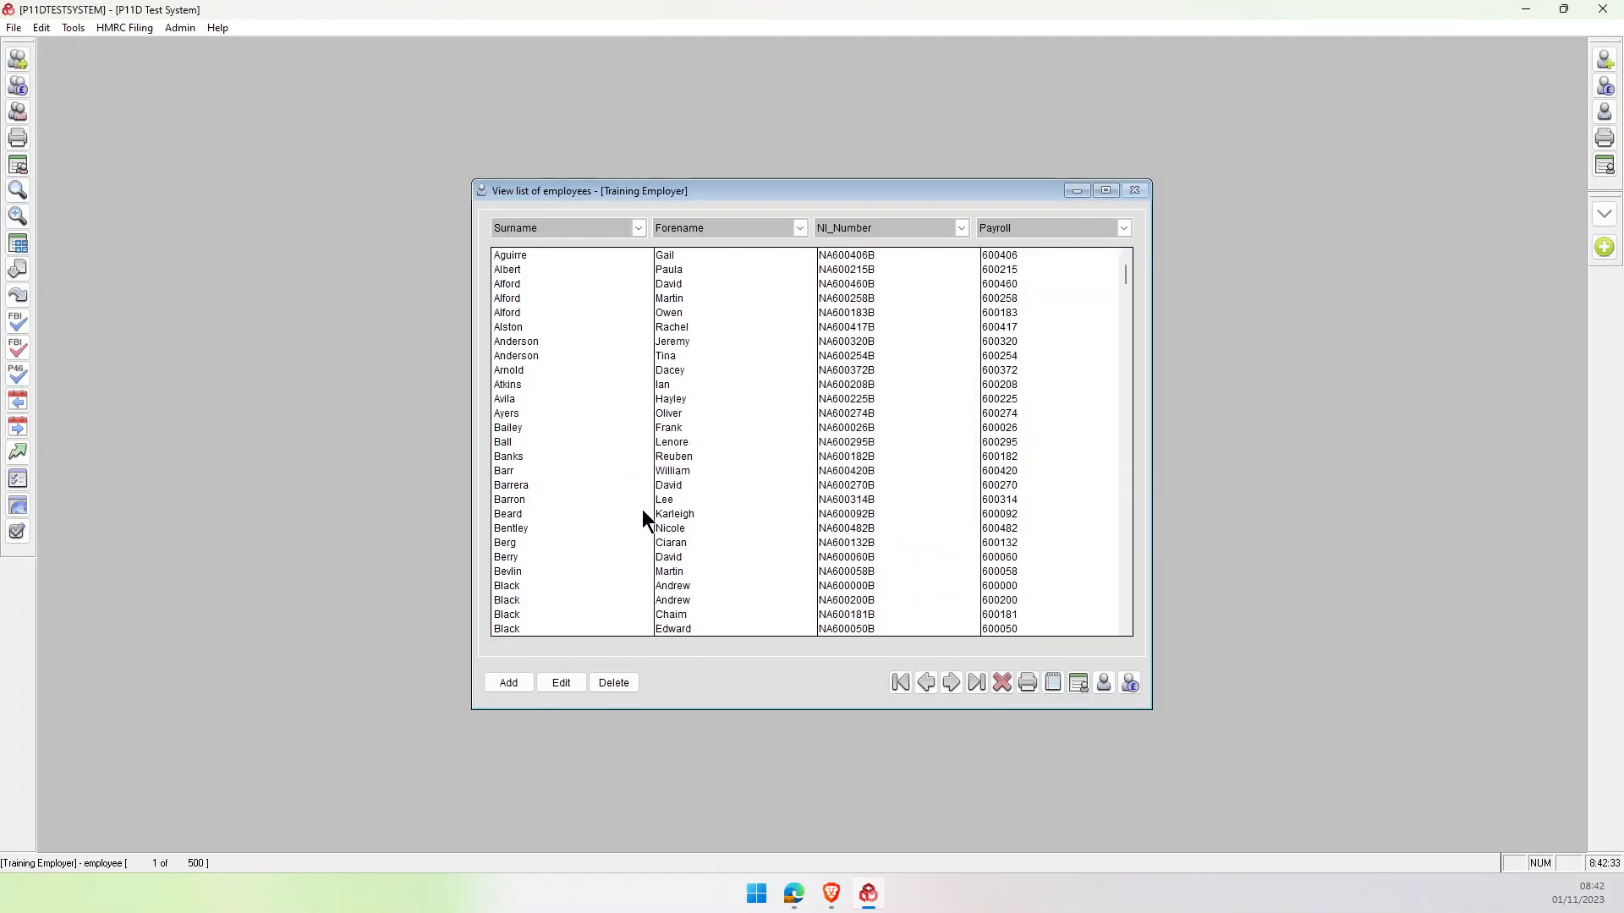
scroll(643, 518, "up", 1)
Open the record of one employee in the list and examine the Personal, Address, Employment and Notes details.
double_click(562, 429)
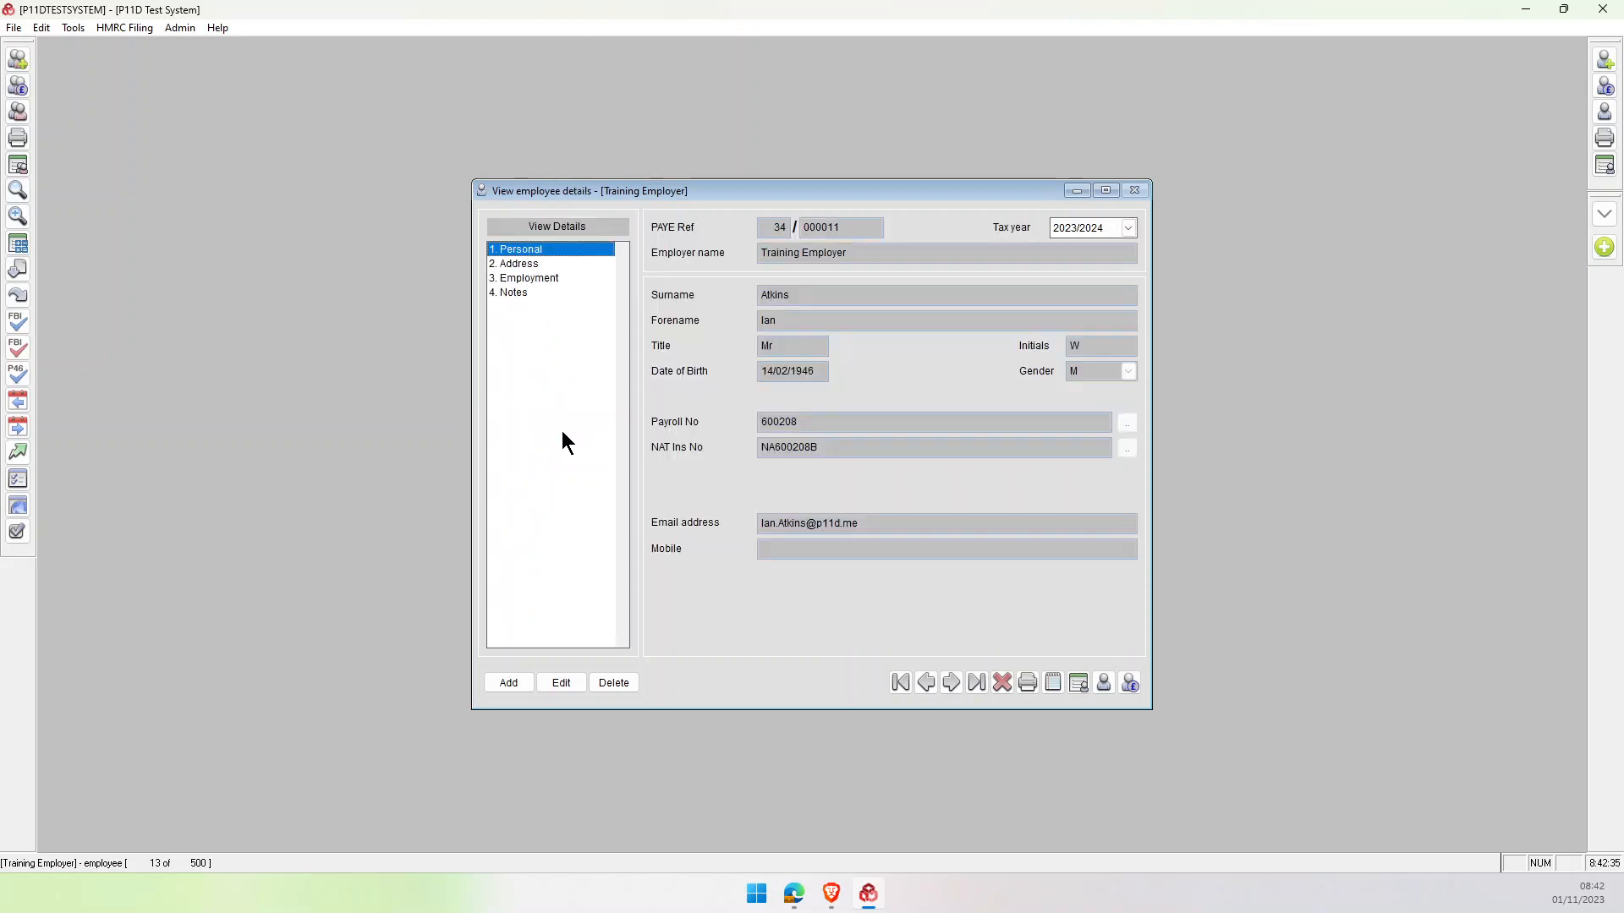
left_click(516, 263)
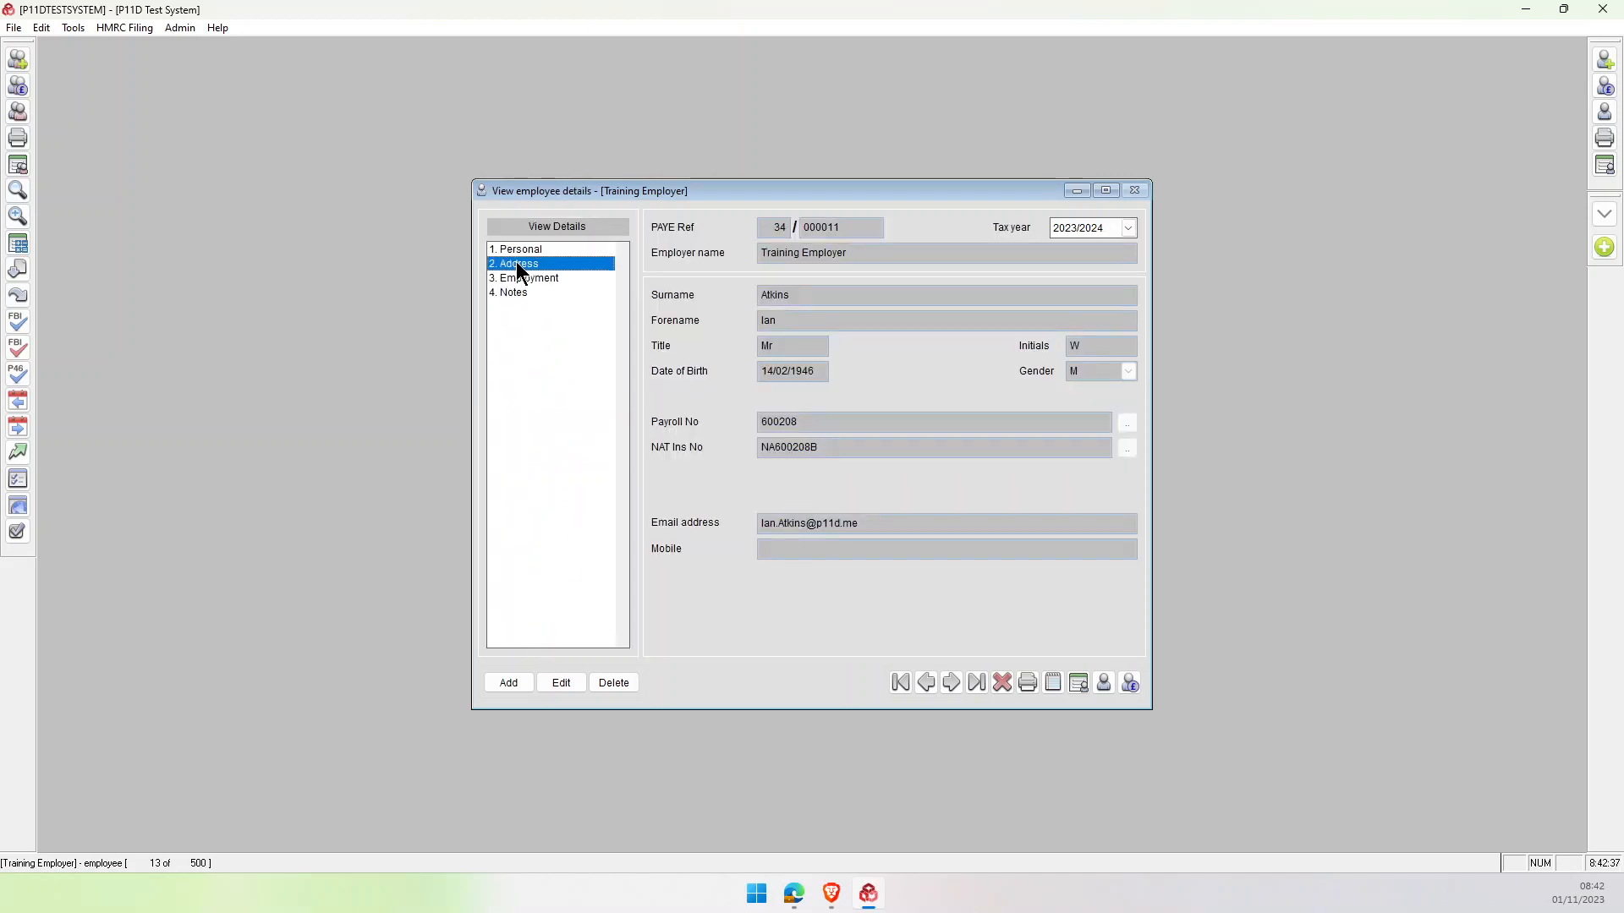
left_click(514, 279)
left_click(515, 292)
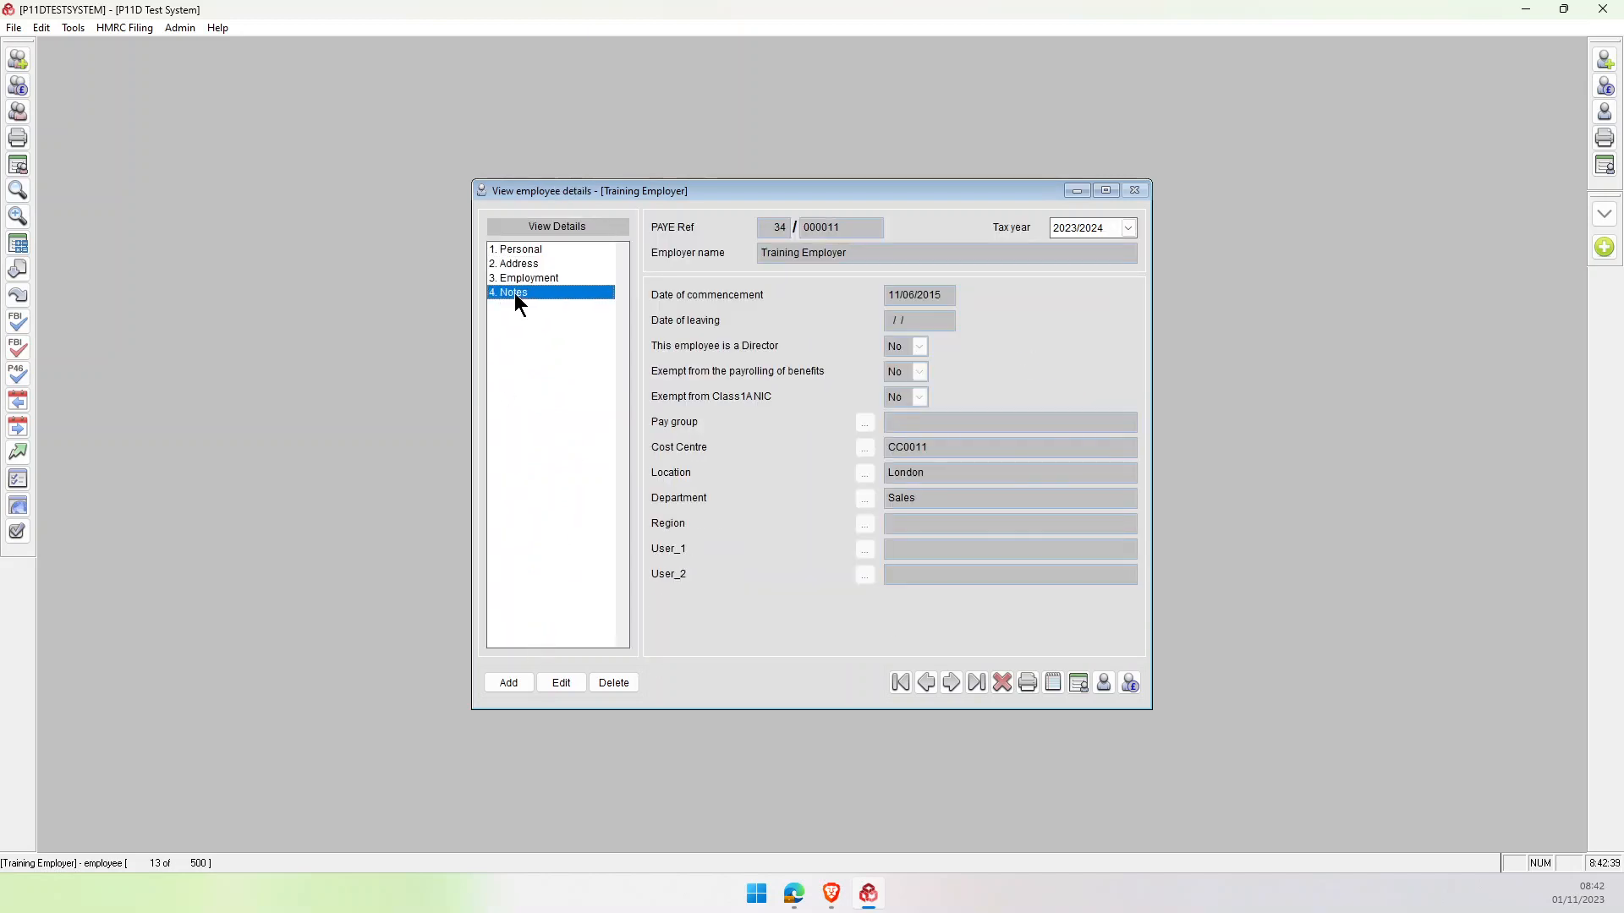